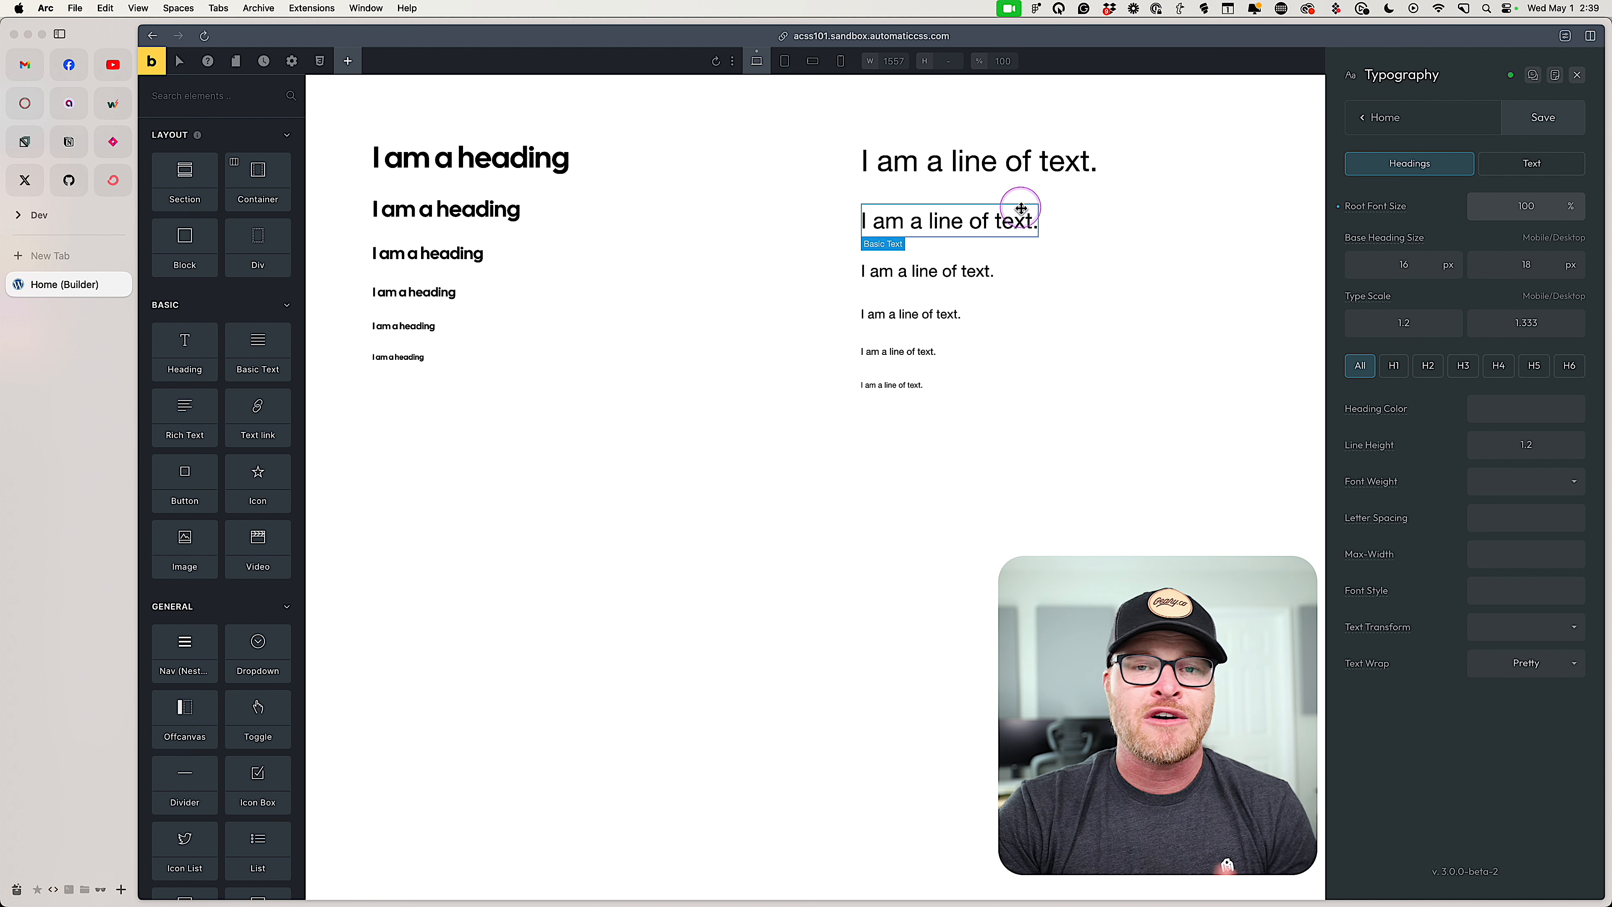
# - Inspect the HTML tags of the three largest headings in the heading column
pyautogui.click(470, 158)
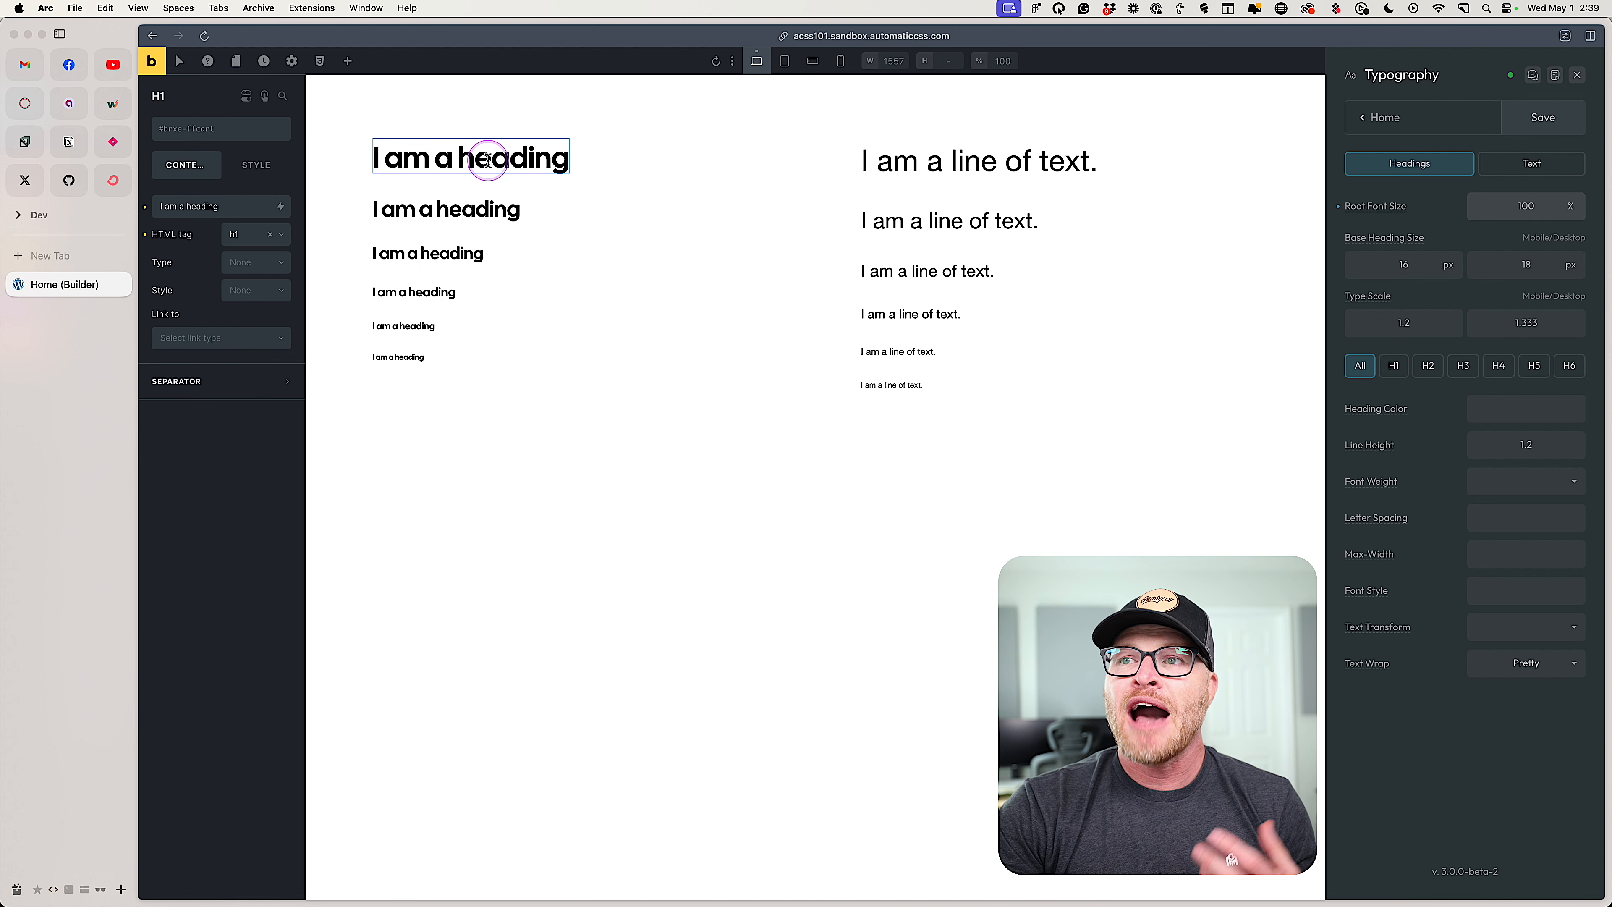
pyautogui.click(469, 210)
pyautogui.click(471, 259)
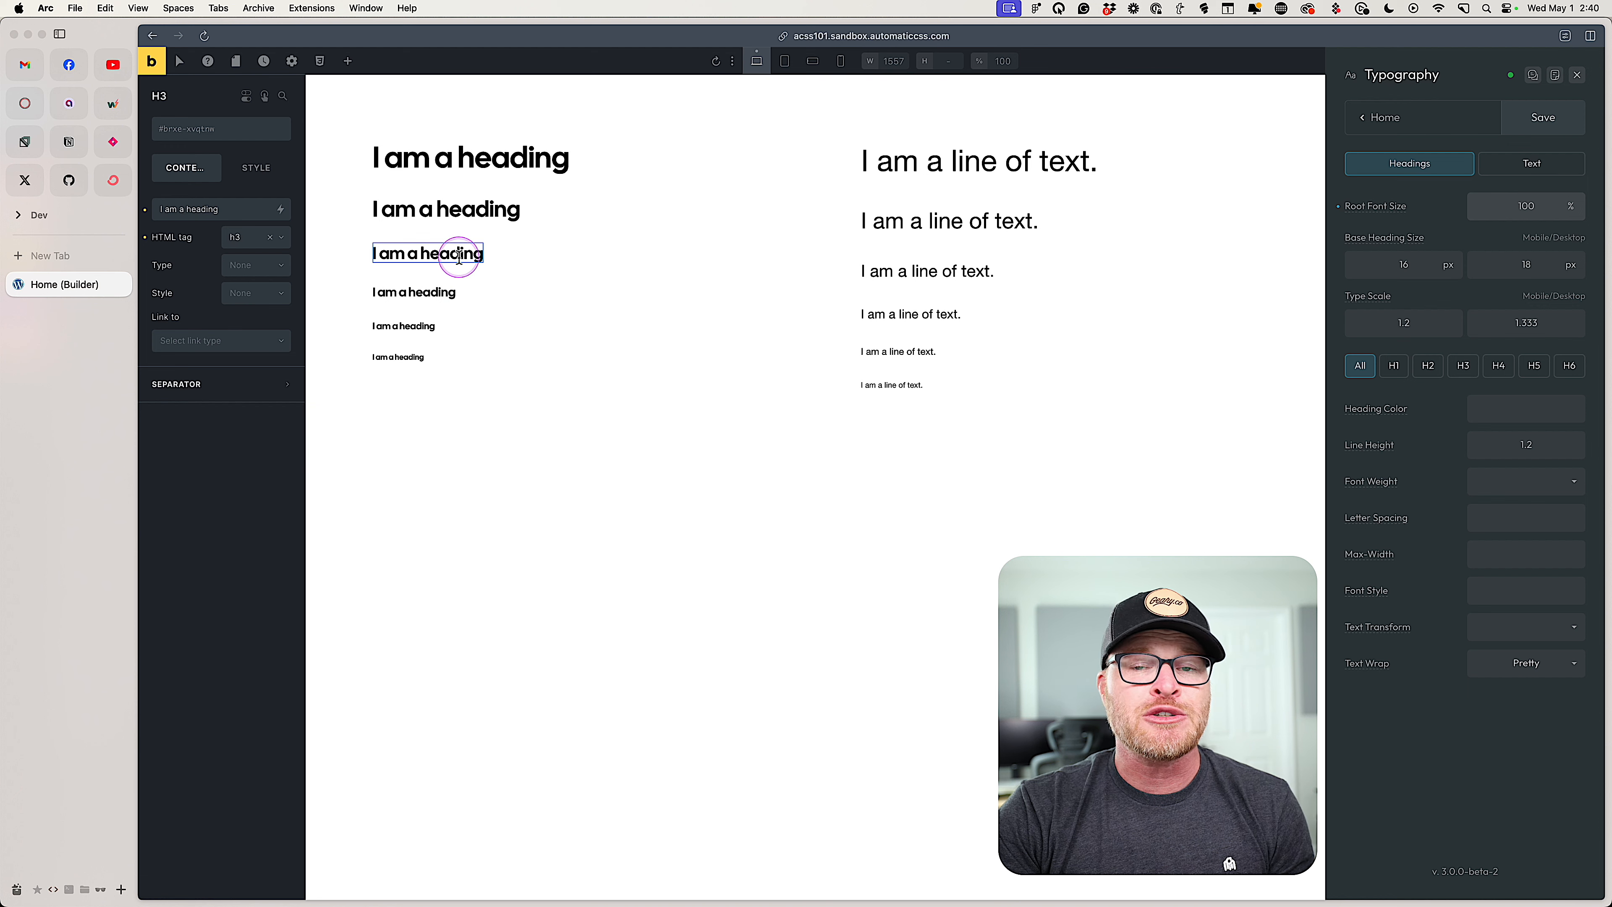
pyautogui.click(468, 157)
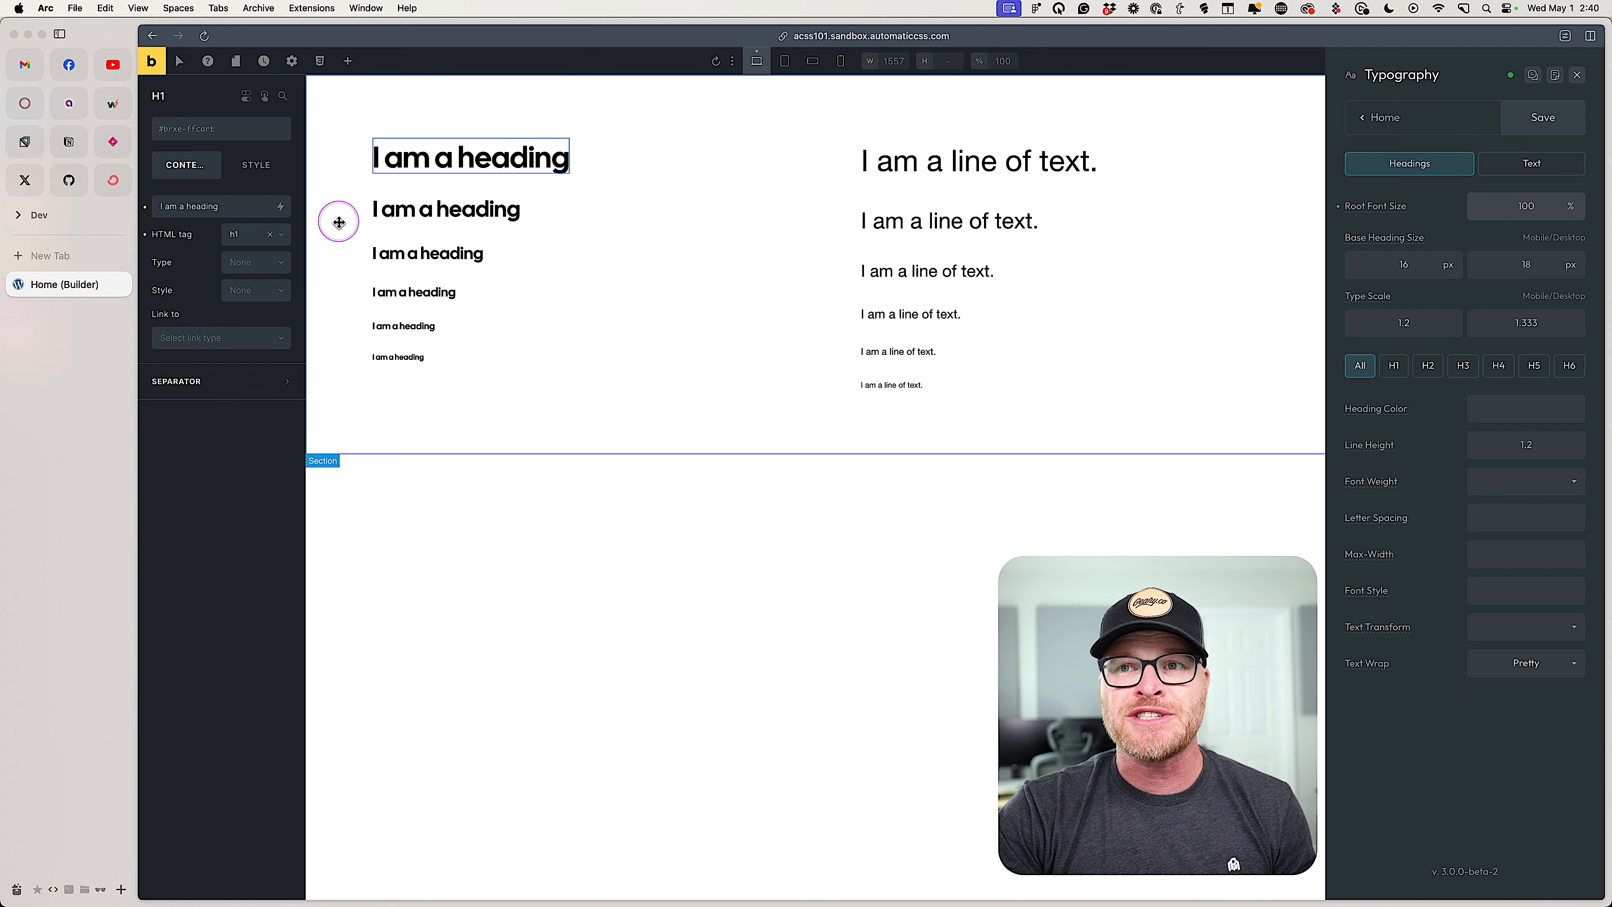
pyautogui.click(394, 211)
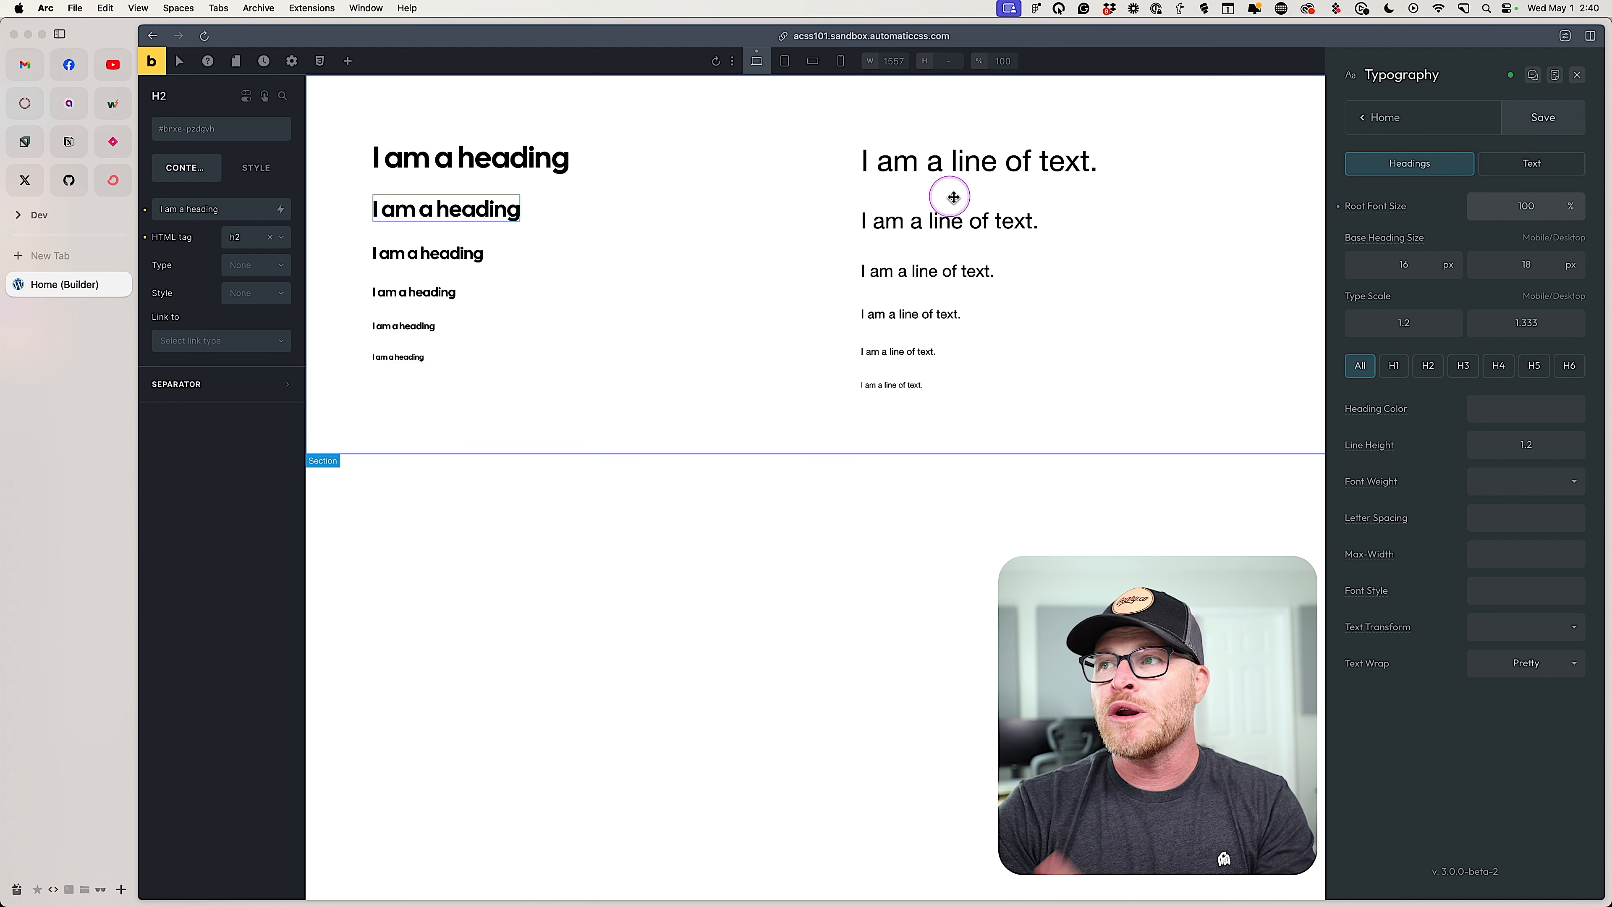
# - Inspect the utility classes on the text lines from largest to smallest, and clear the selection
pyautogui.click(926, 317)
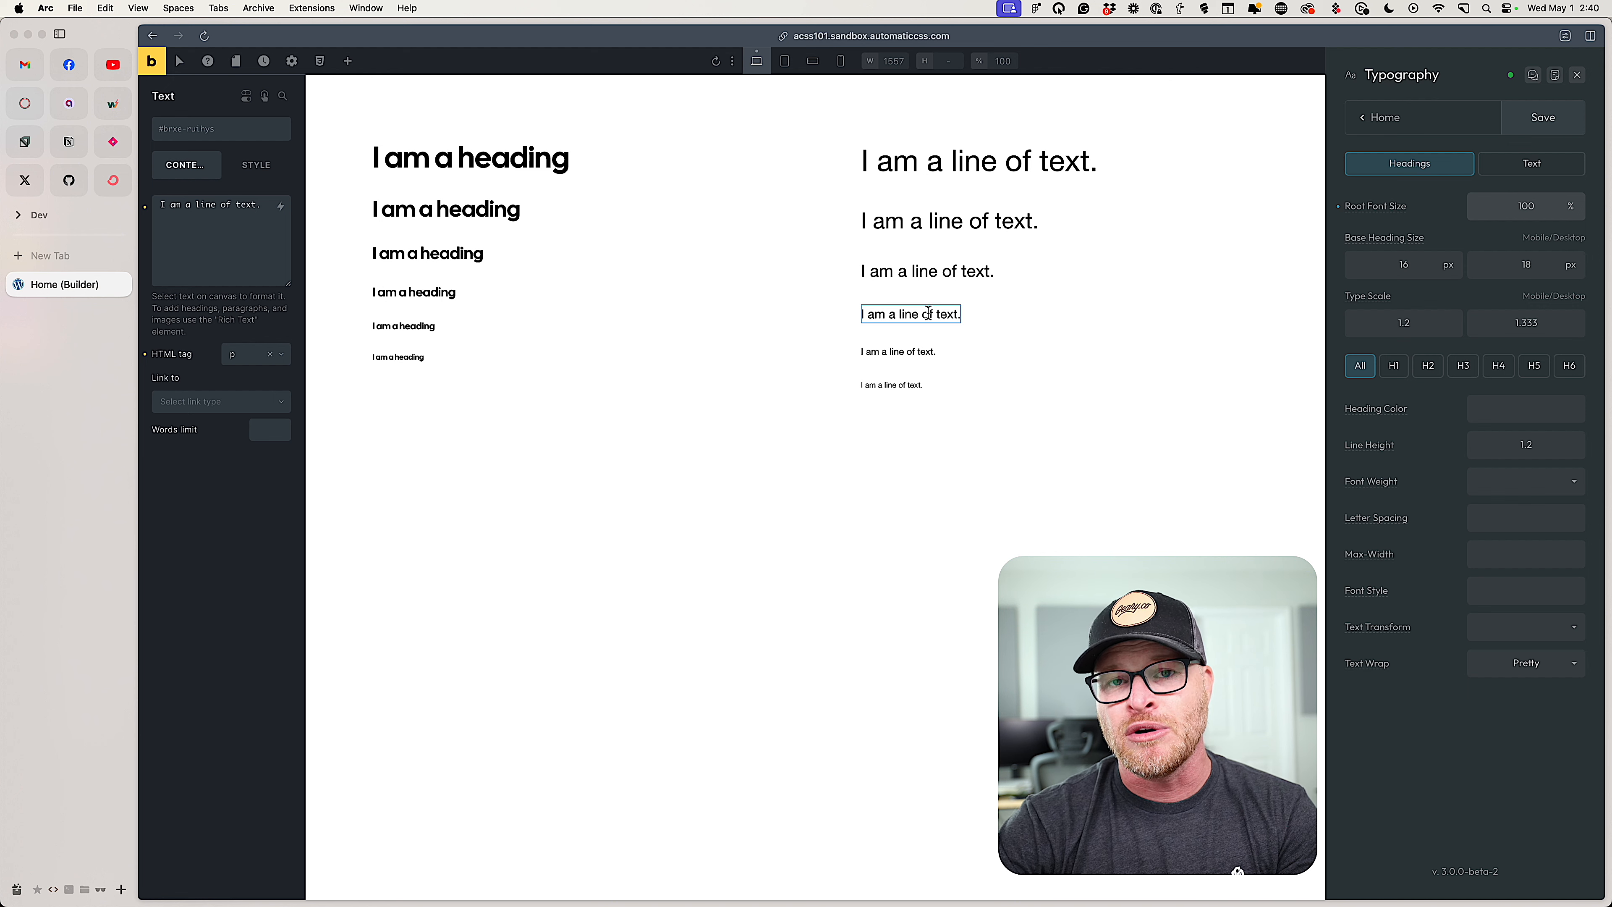
pyautogui.click(922, 159)
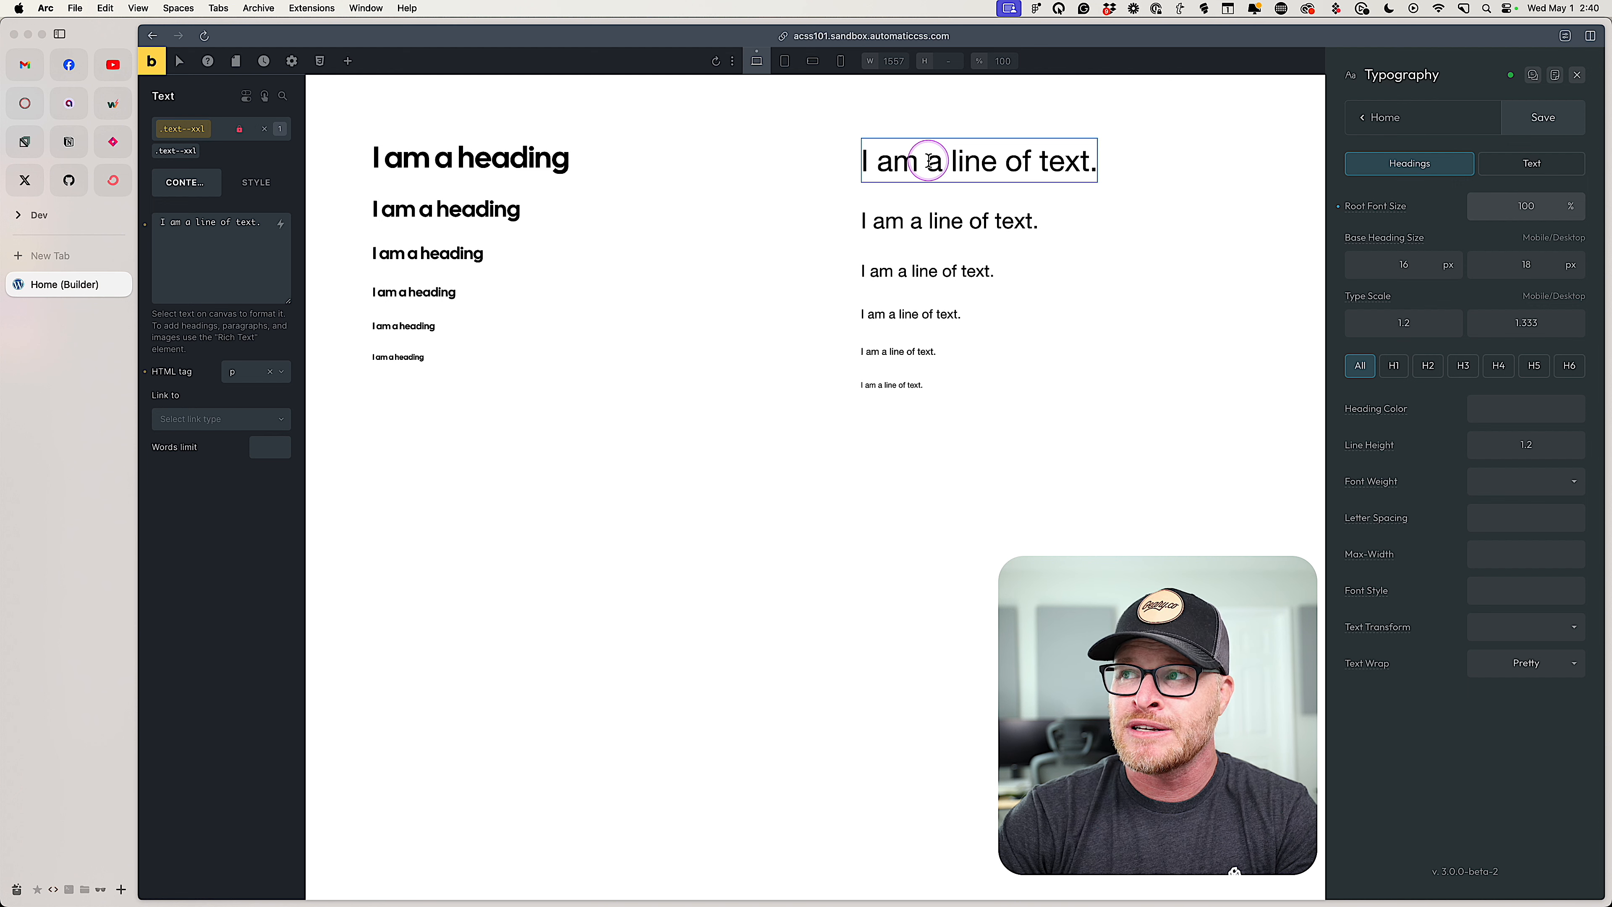
pyautogui.click(921, 220)
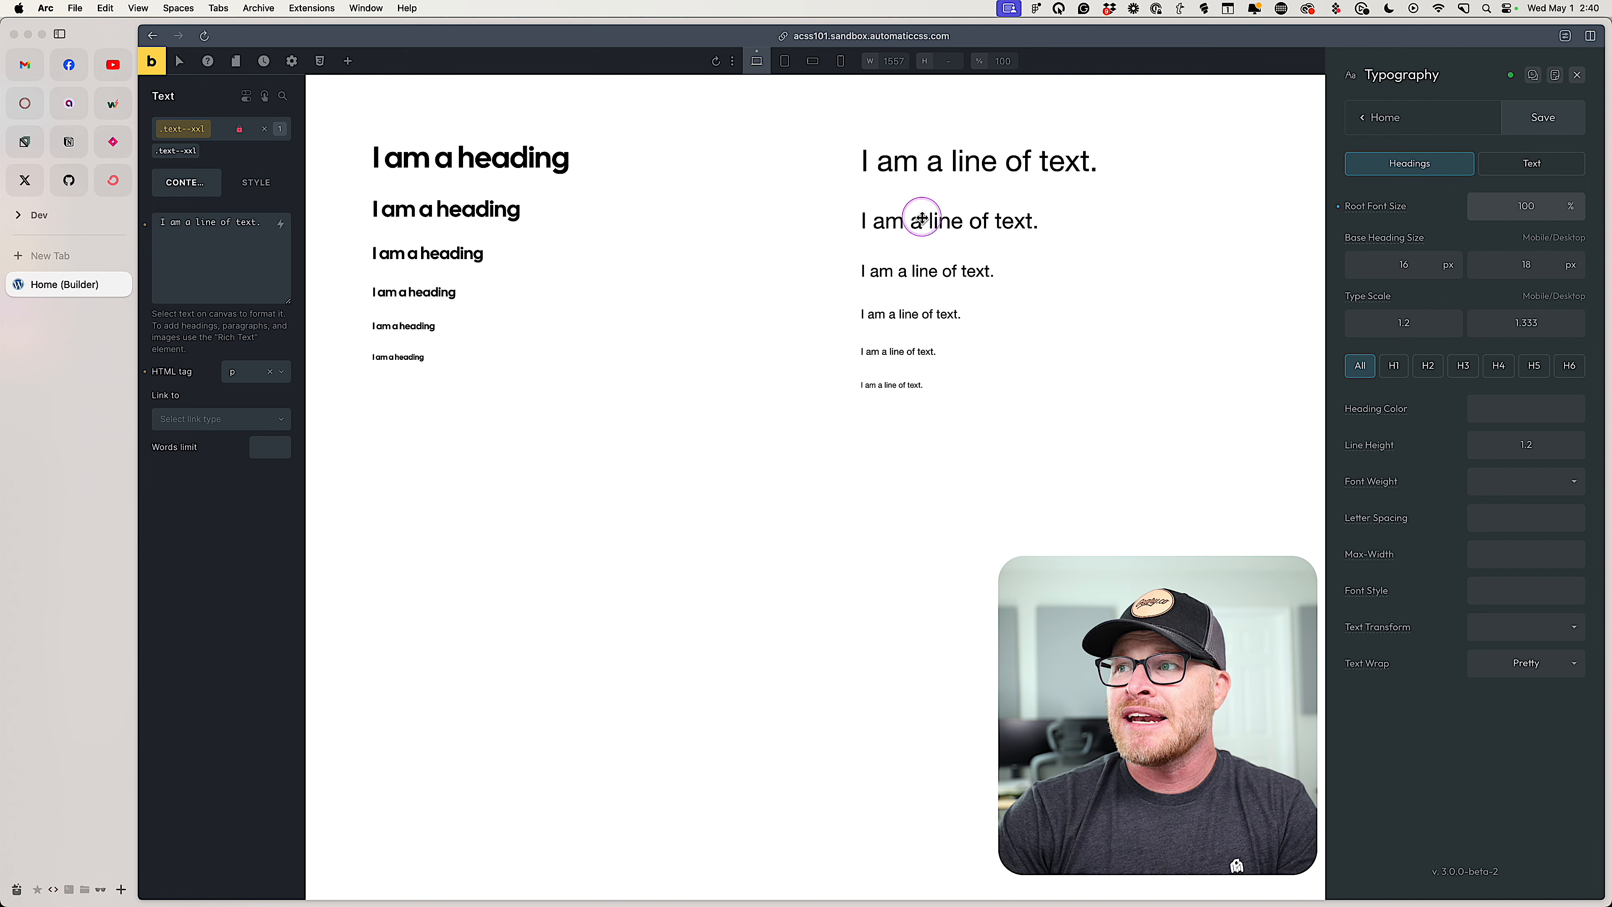
pyautogui.click(925, 270)
pyautogui.click(923, 311)
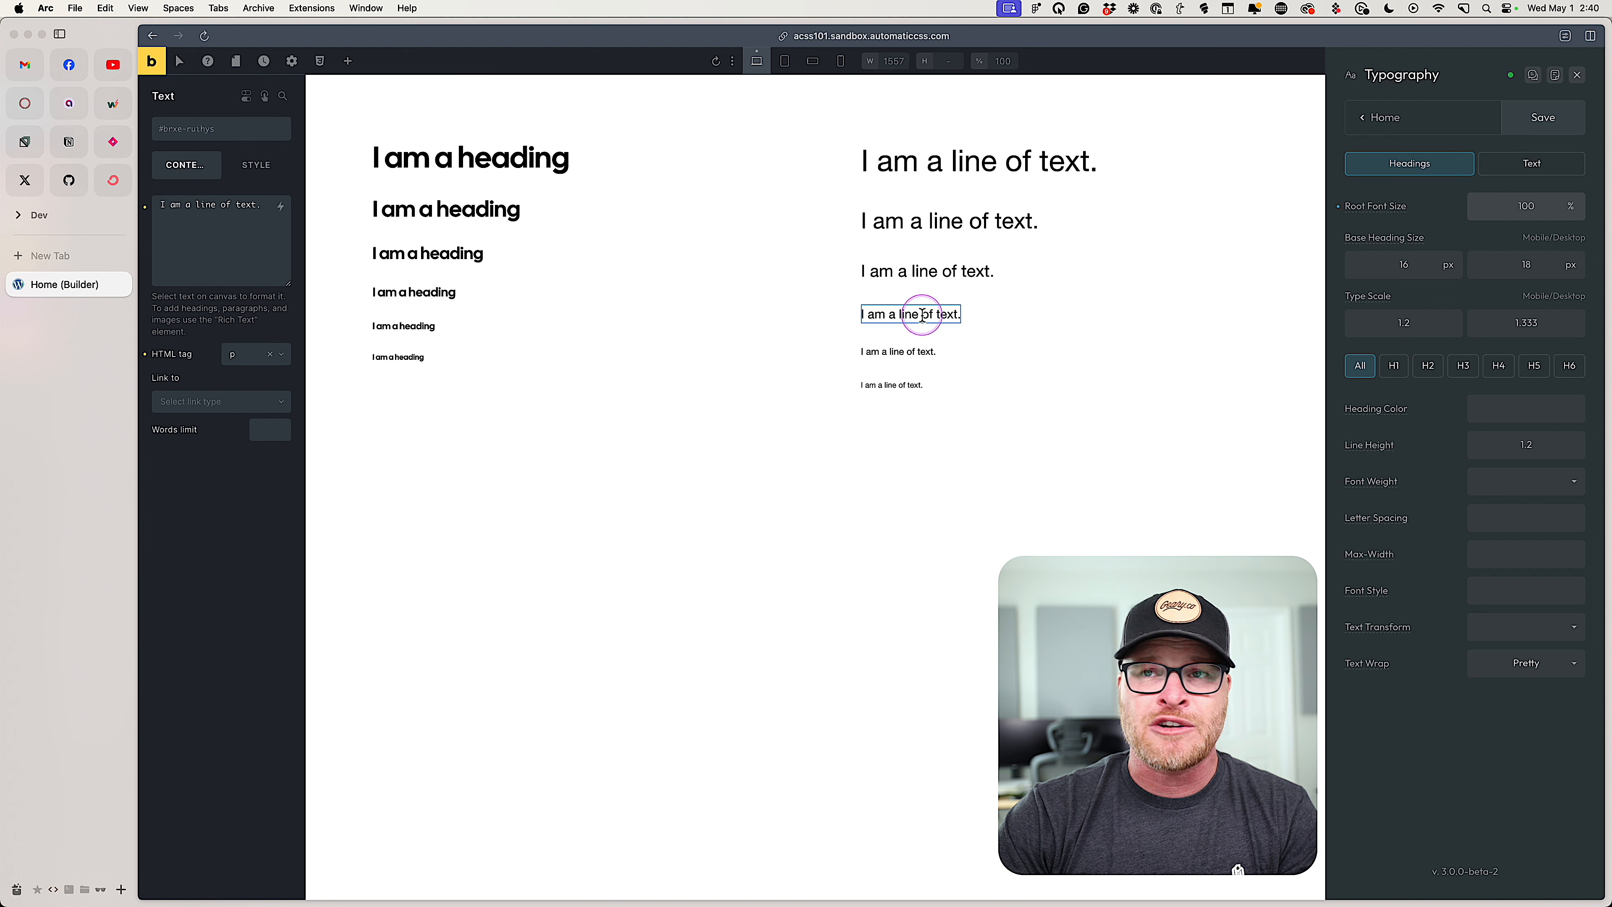
pyautogui.click(918, 351)
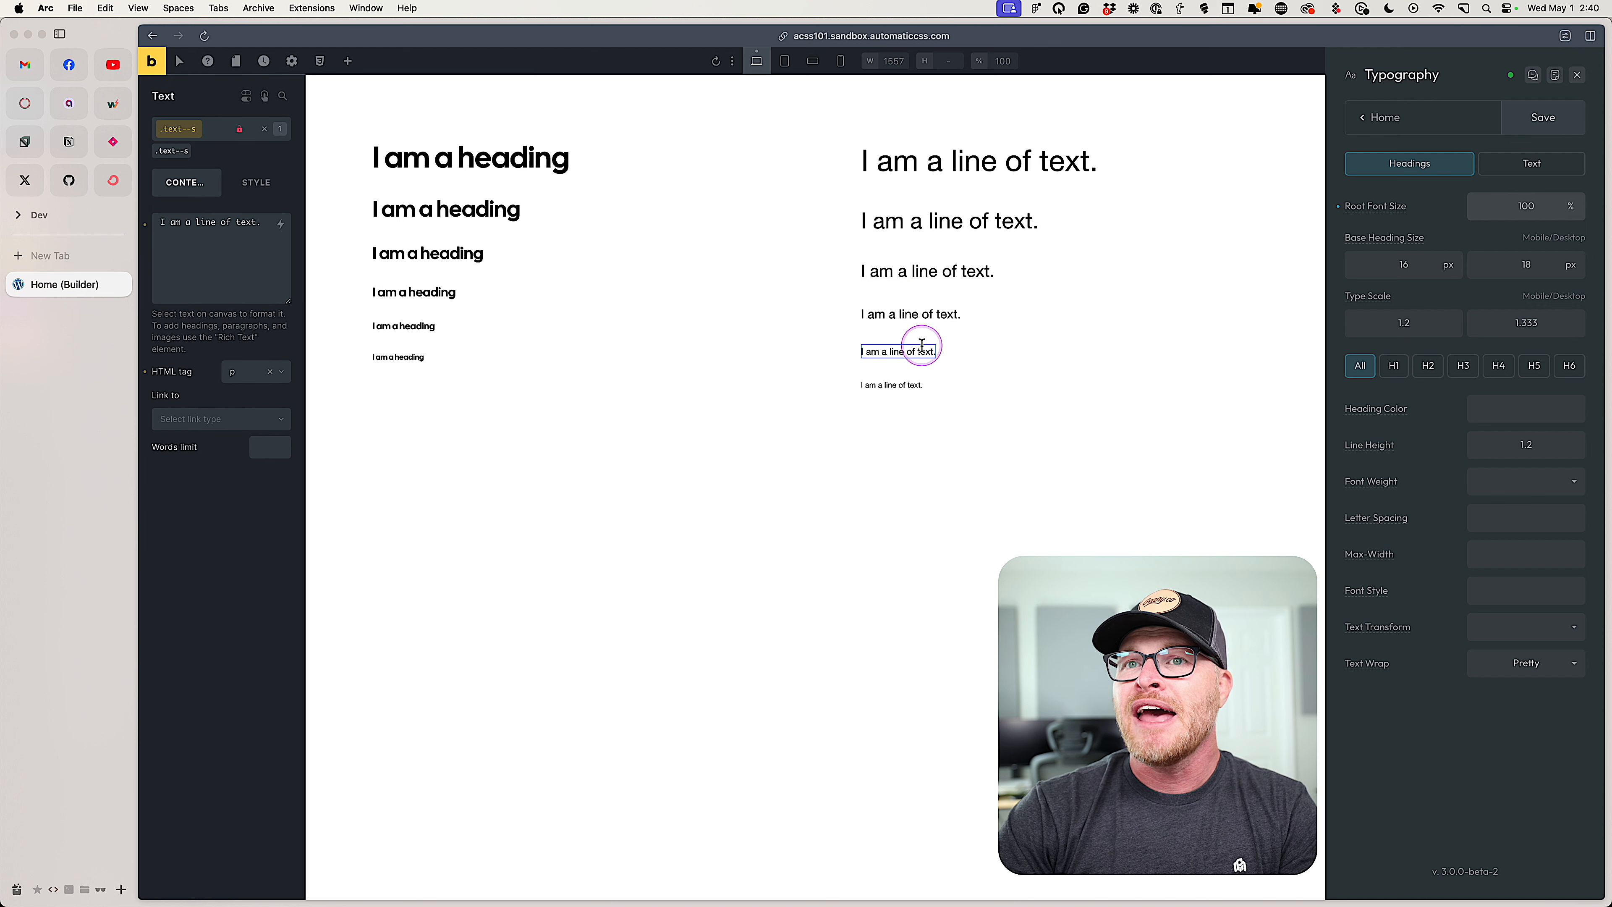
pyautogui.click(911, 385)
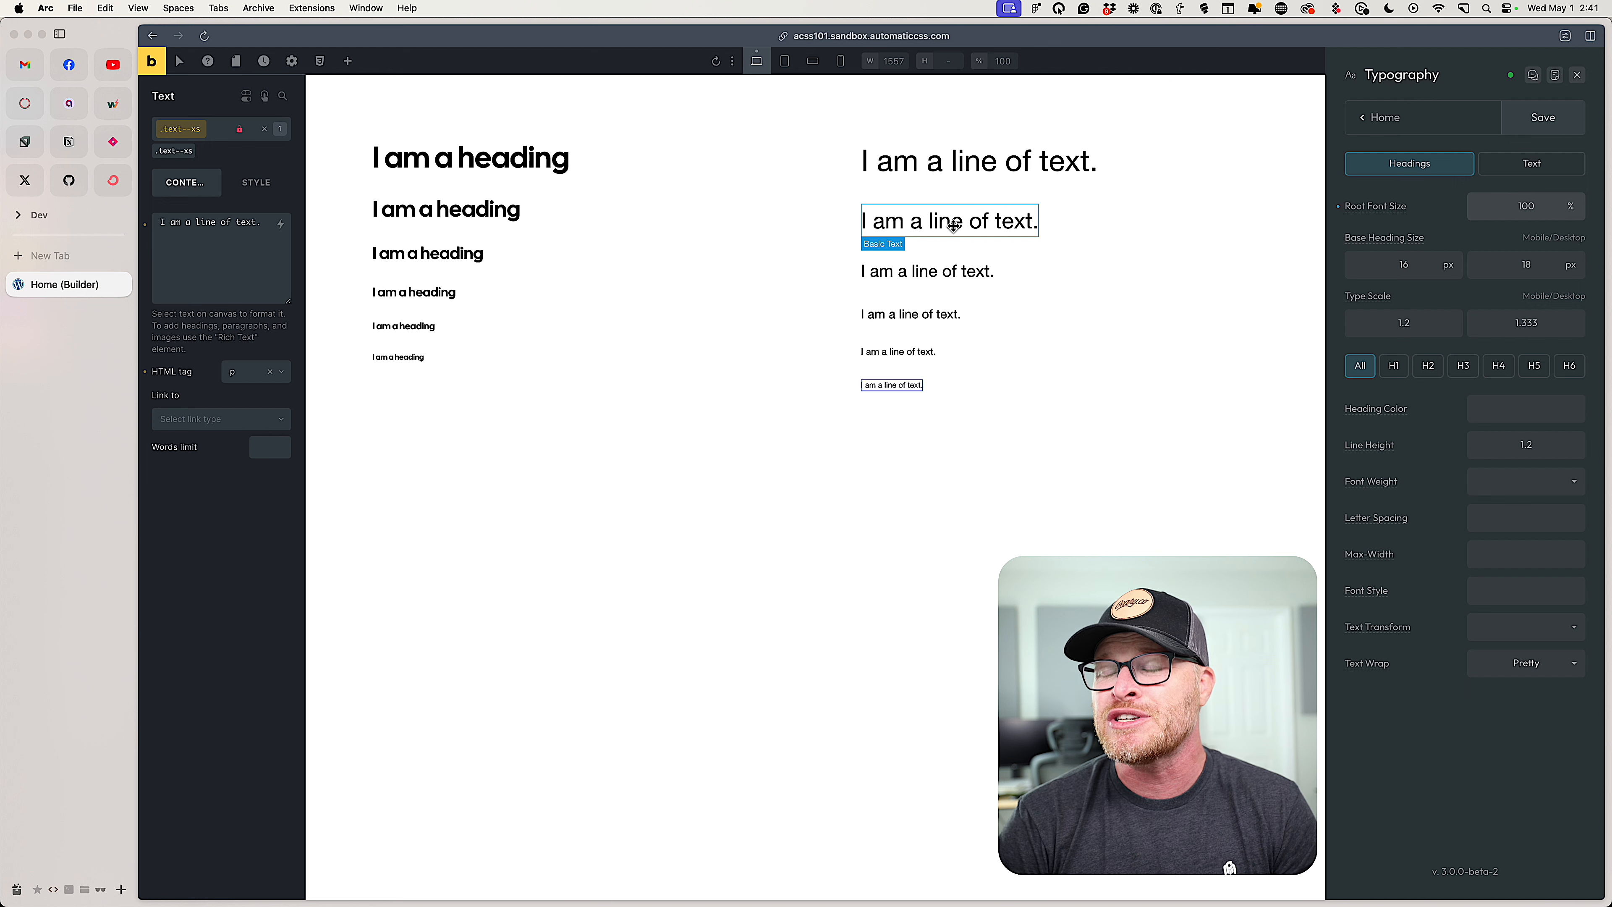
pyautogui.click(930, 222)
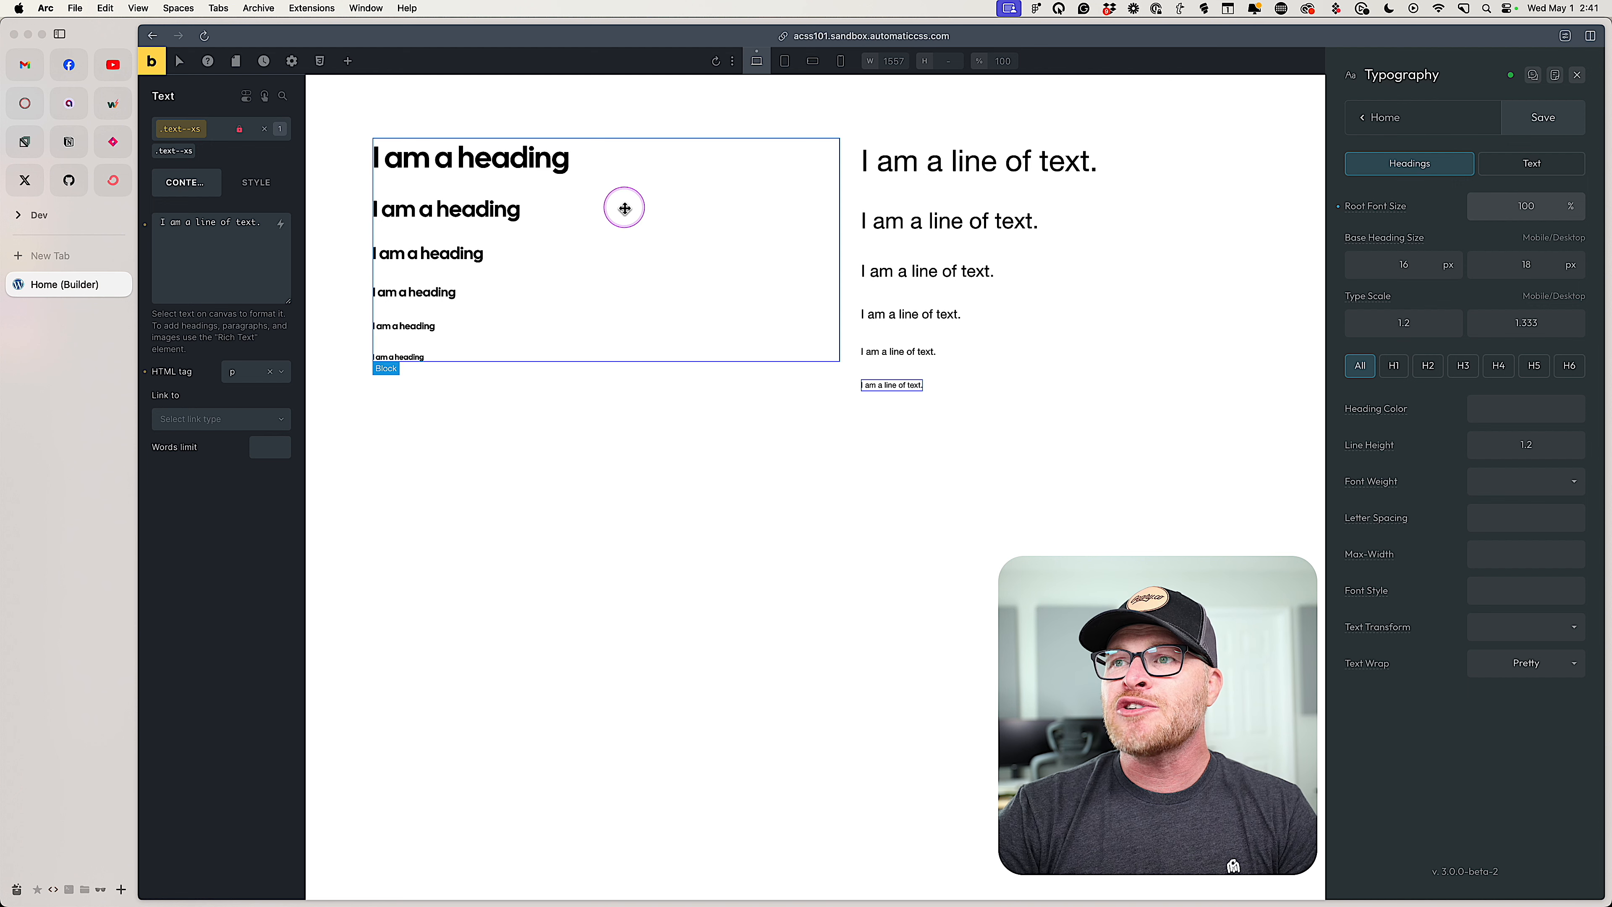
pyautogui.click(844, 579)
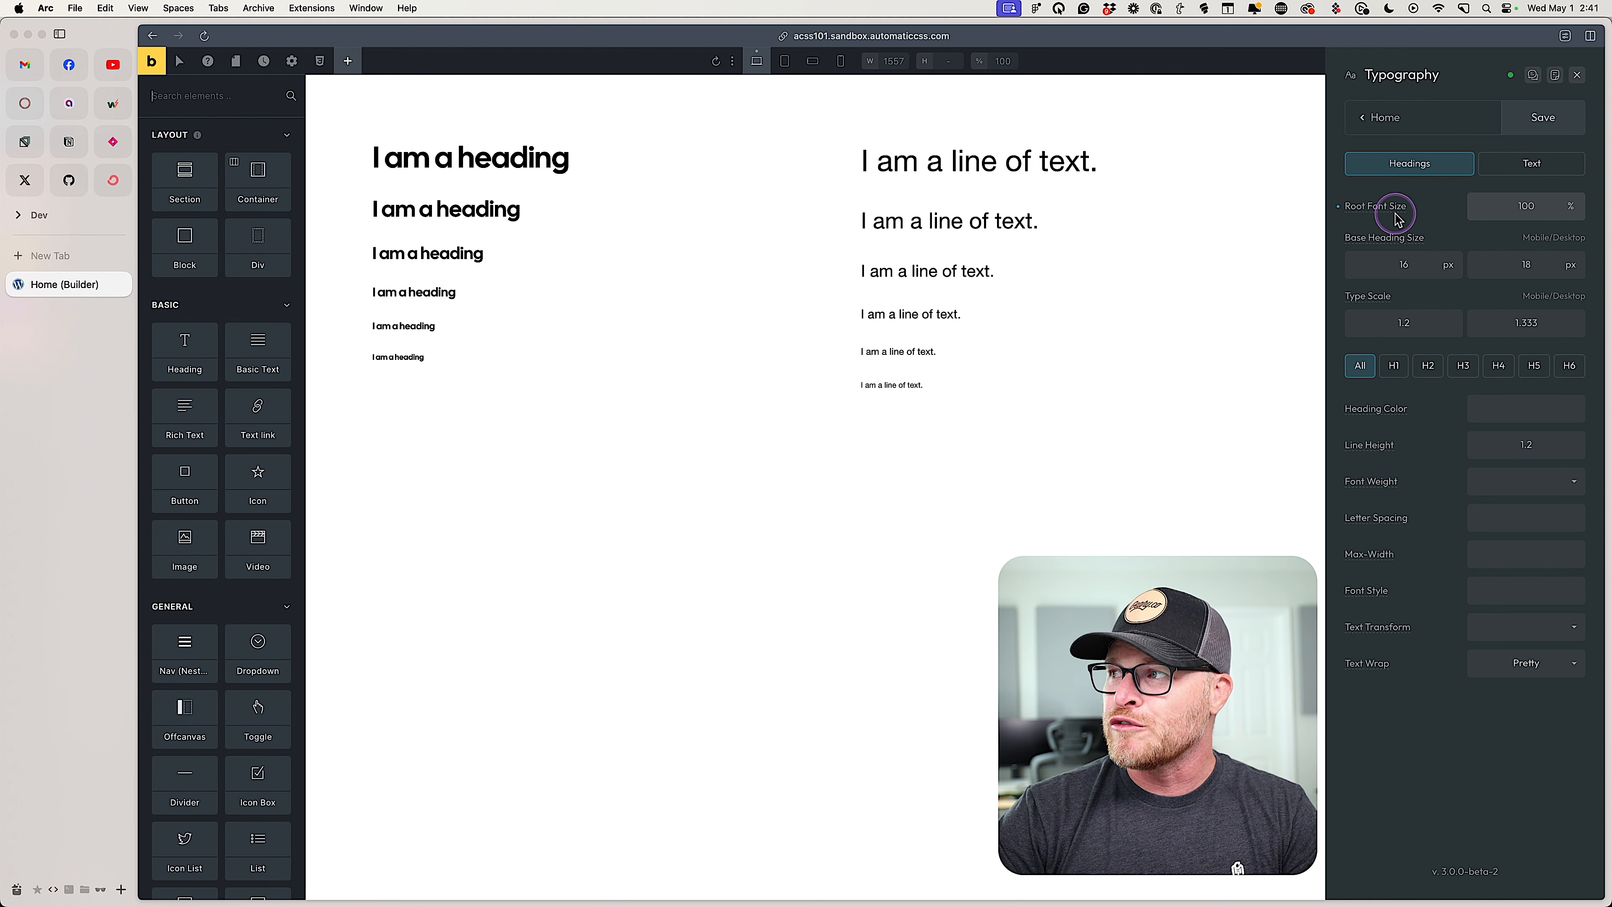
# - Review the root font size, base size and type scale settings for headings, and compare them with the text settings
pyautogui.moveTo(1378, 221)
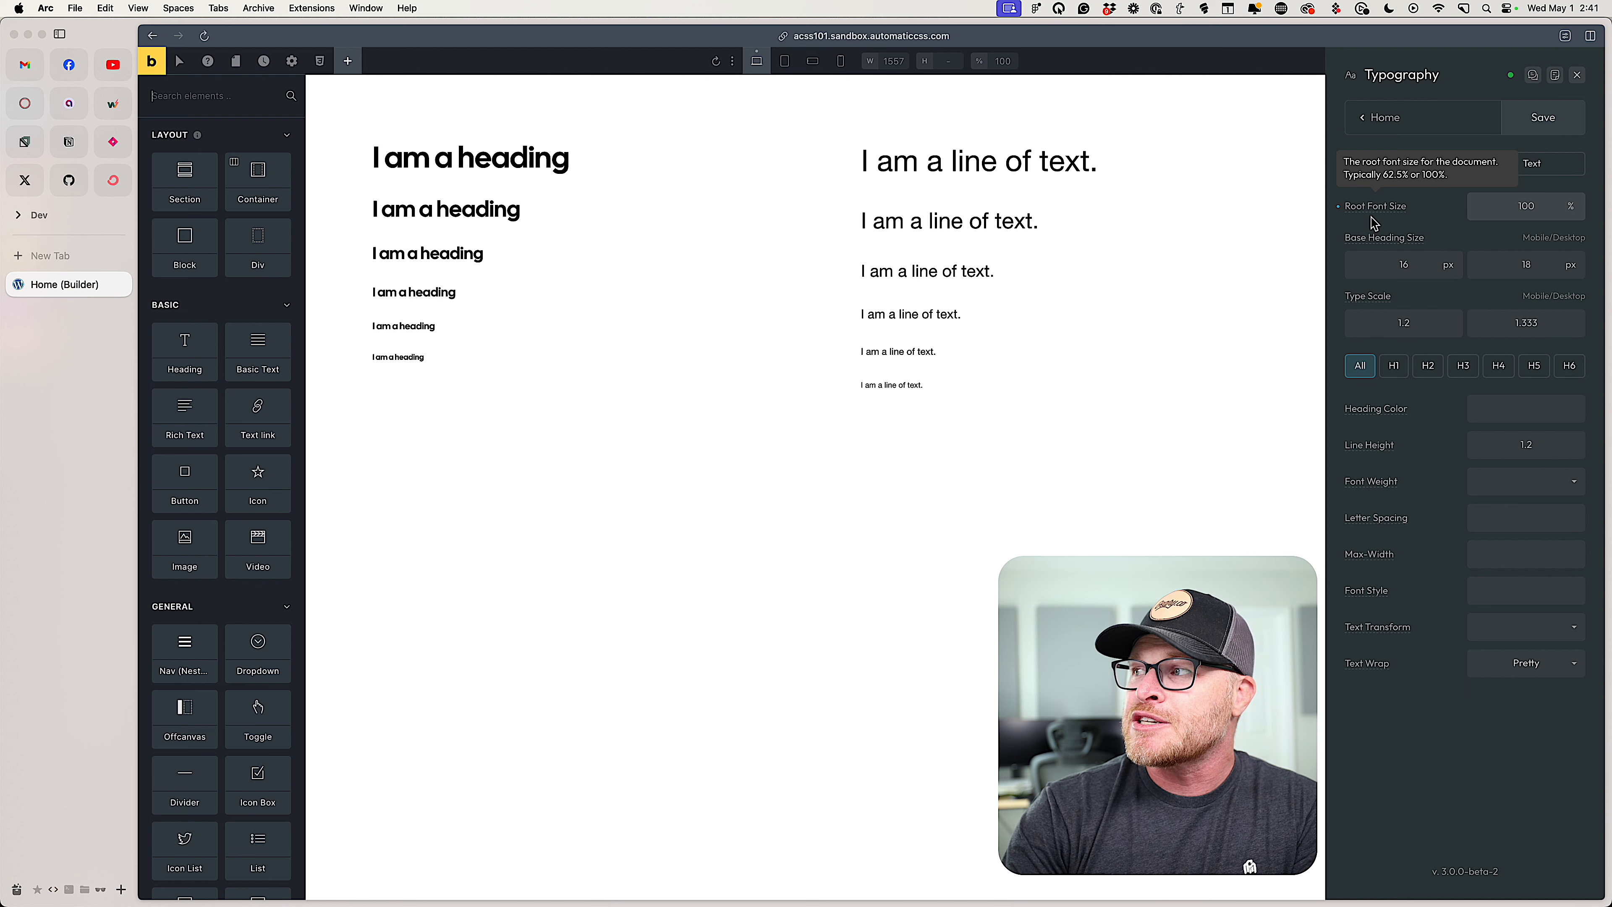
pyautogui.click(1524, 209)
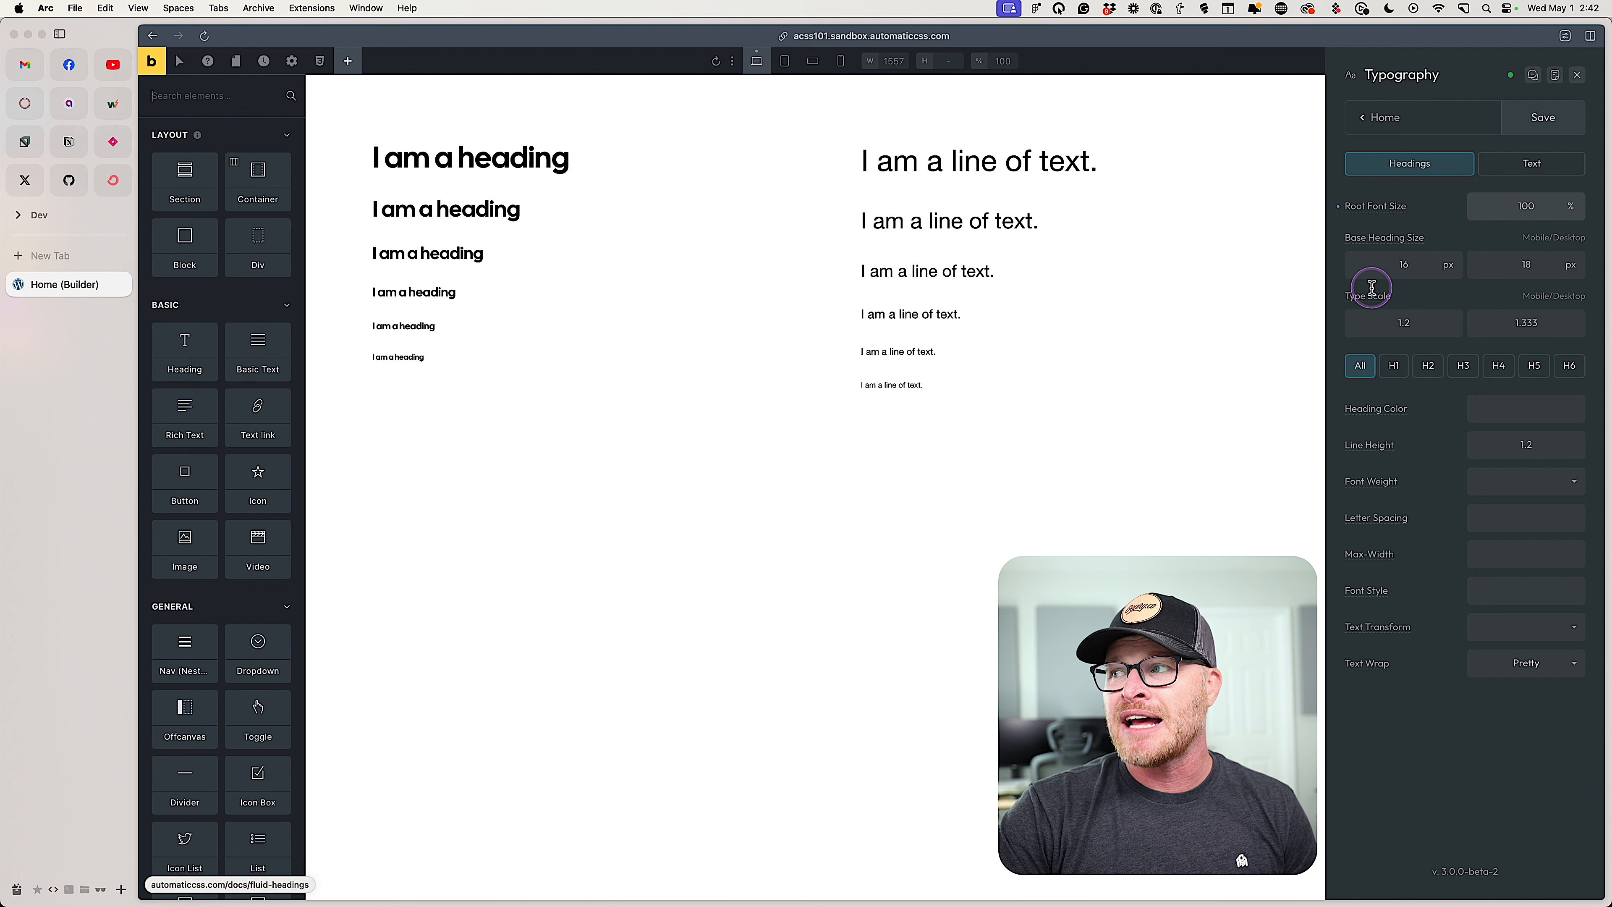
pyautogui.moveTo(1373, 297)
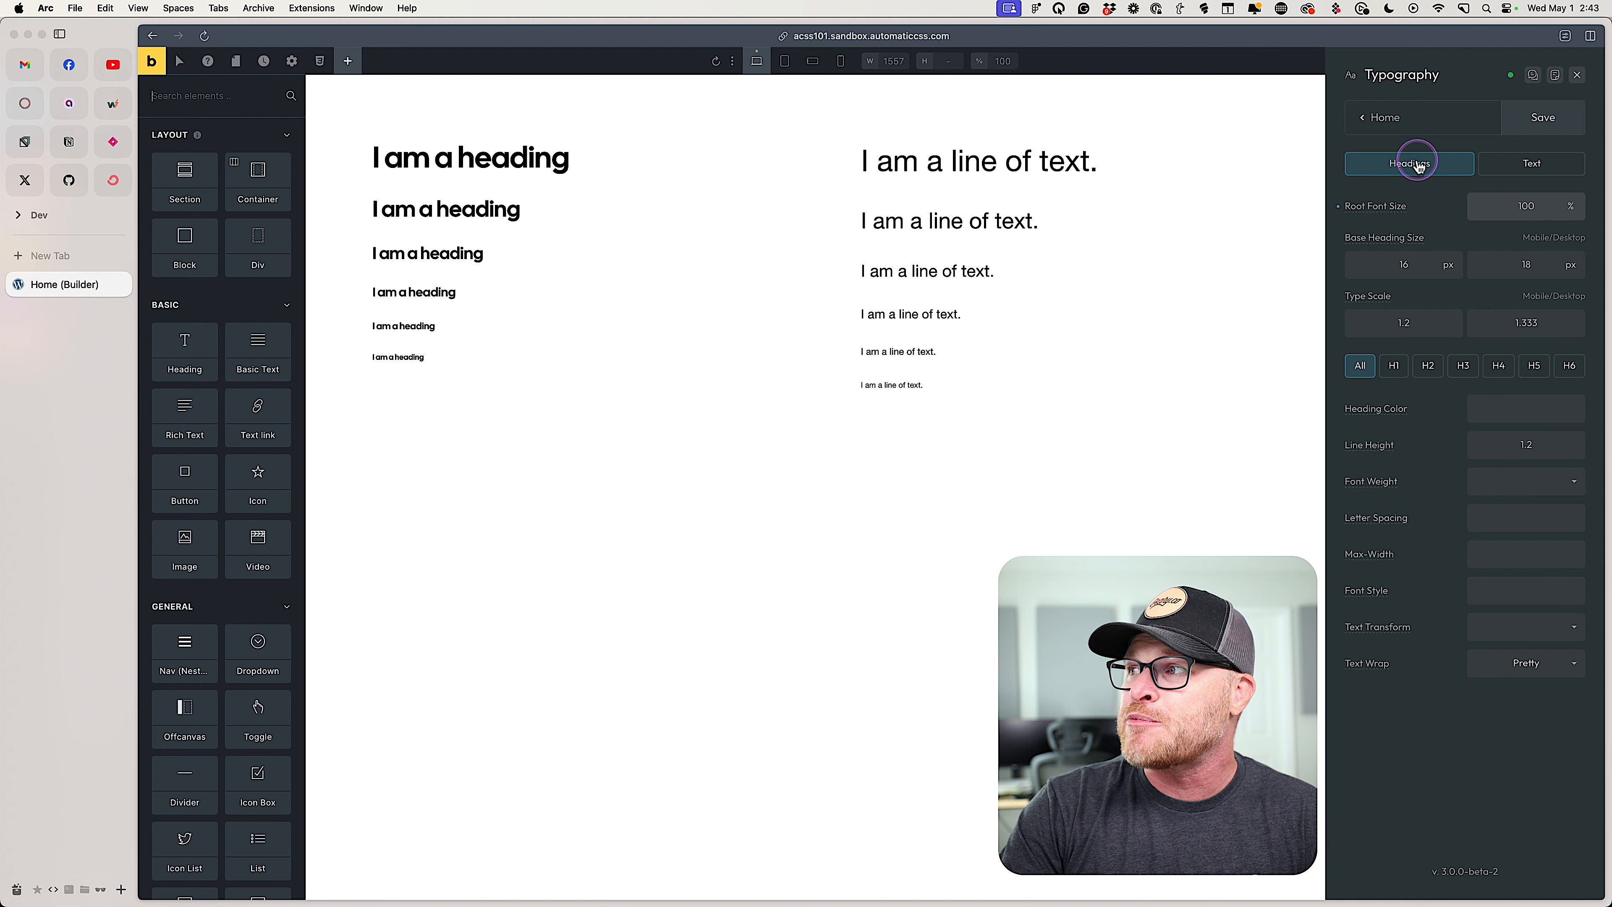
pyautogui.click(1559, 165)
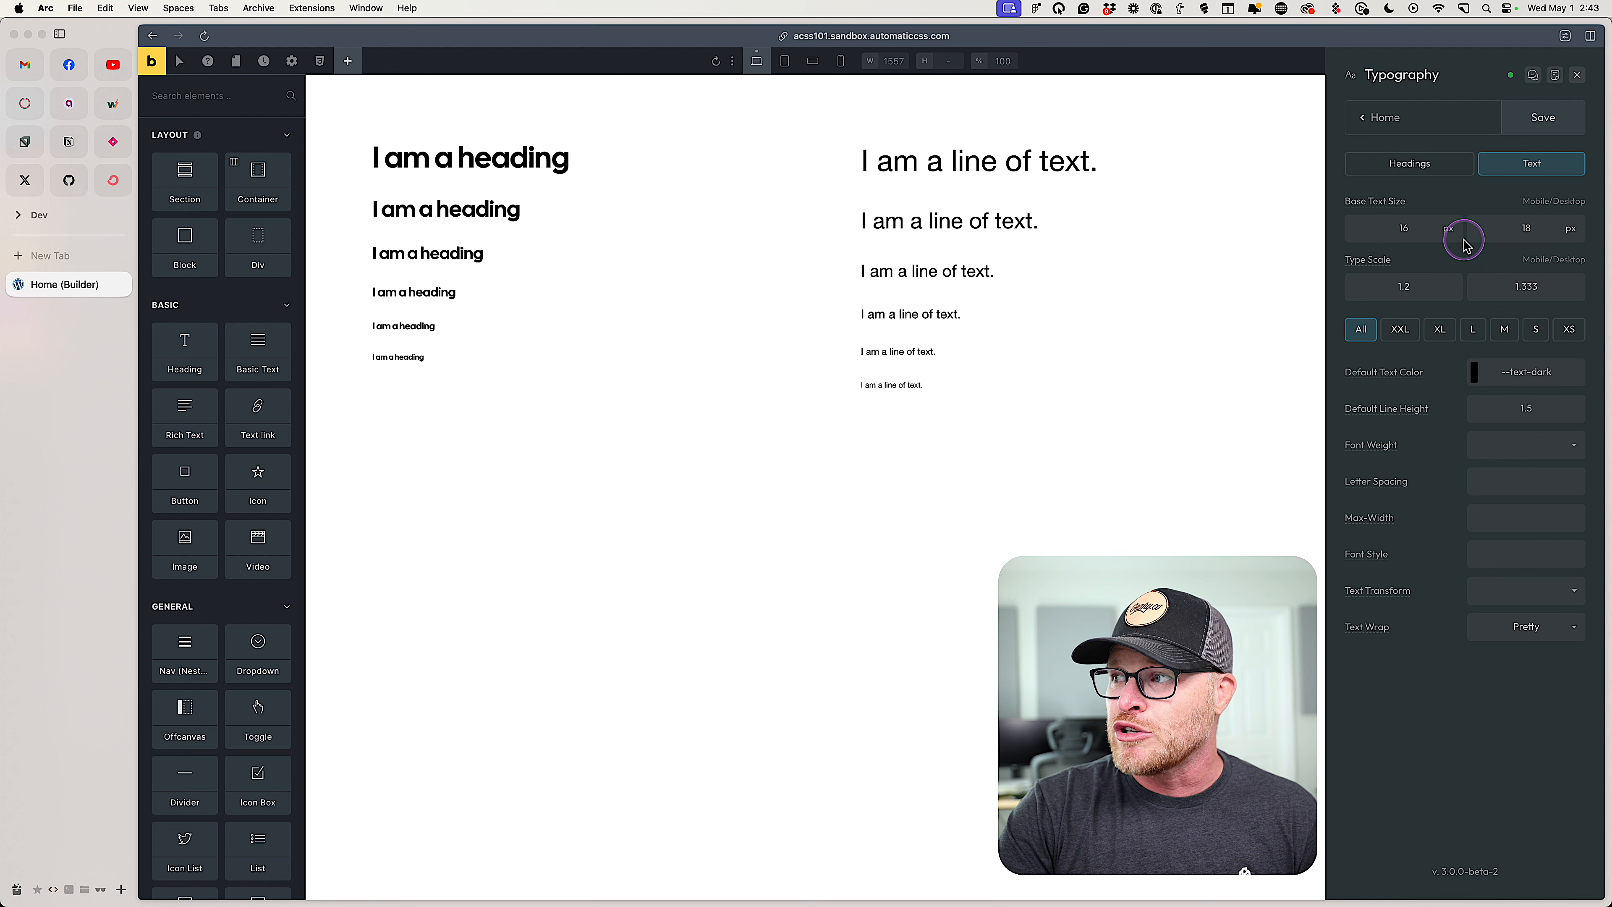
pyautogui.click(1442, 171)
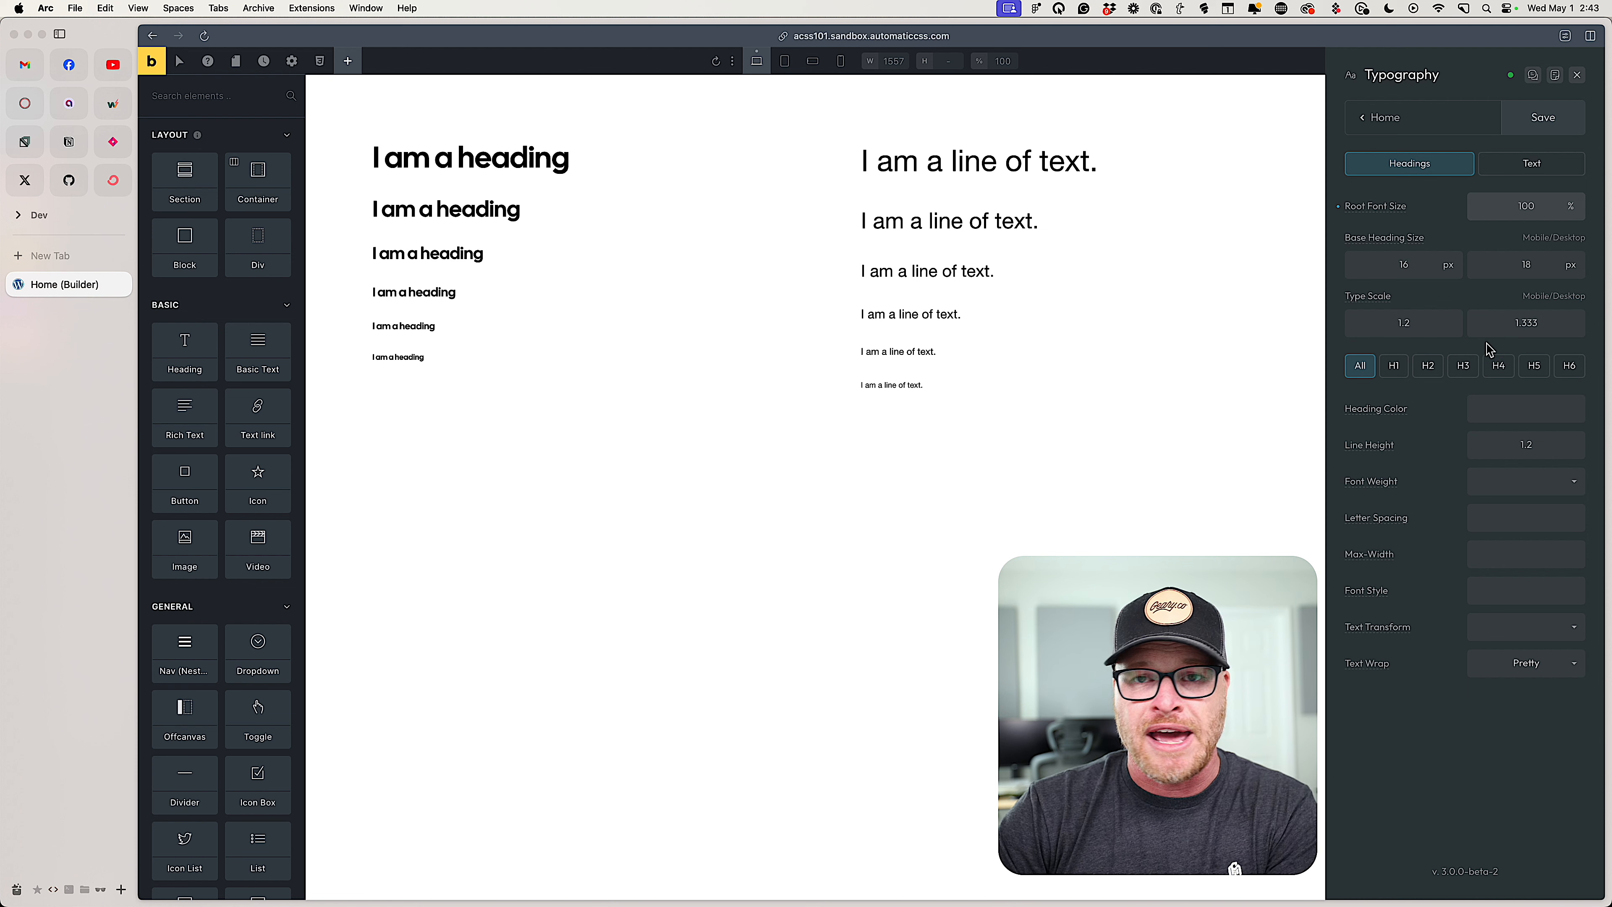
pyautogui.click(1568, 254)
pyautogui.click(1471, 254)
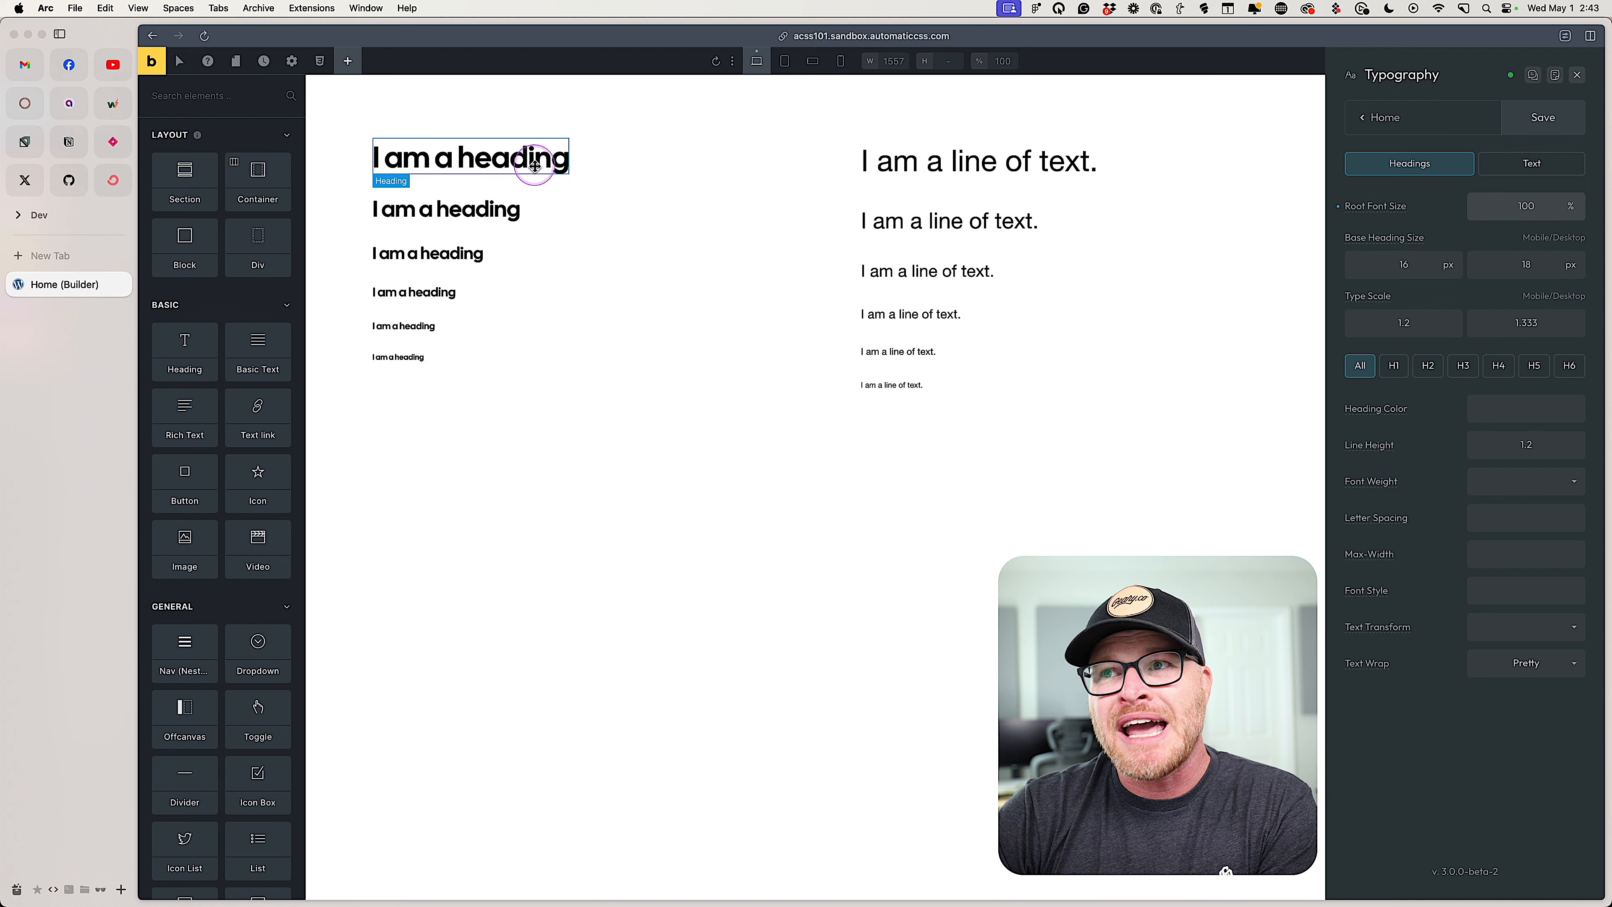
# - Inspect the H1 to H4 headings and compare the H4 with the medium-size text line
pyautogui.click(444, 156)
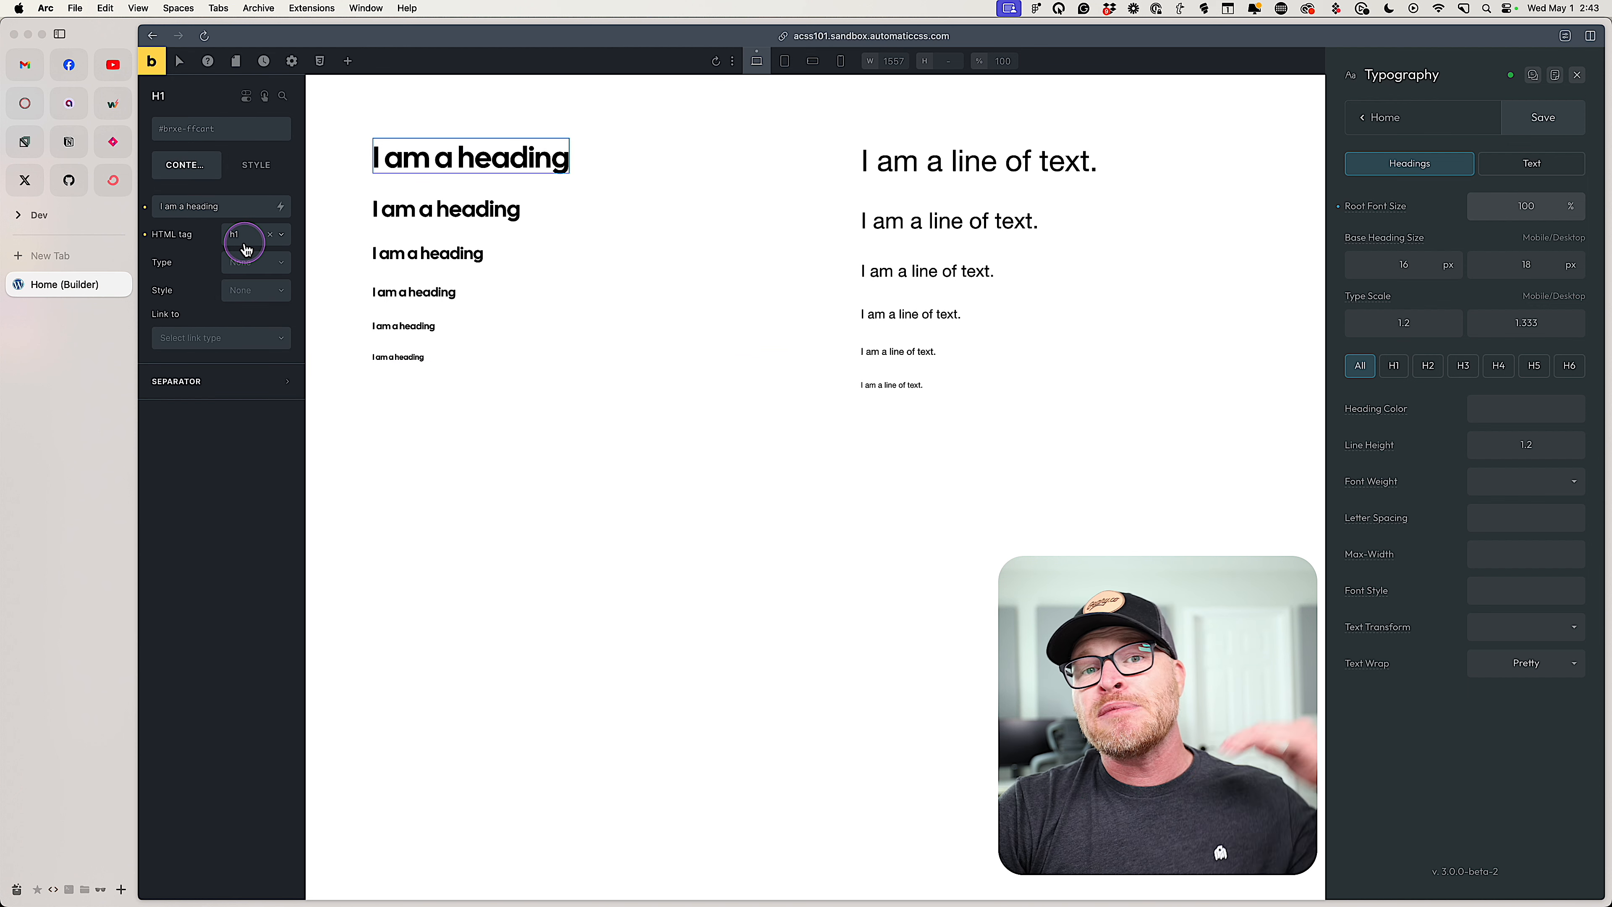
pyautogui.click(445, 209)
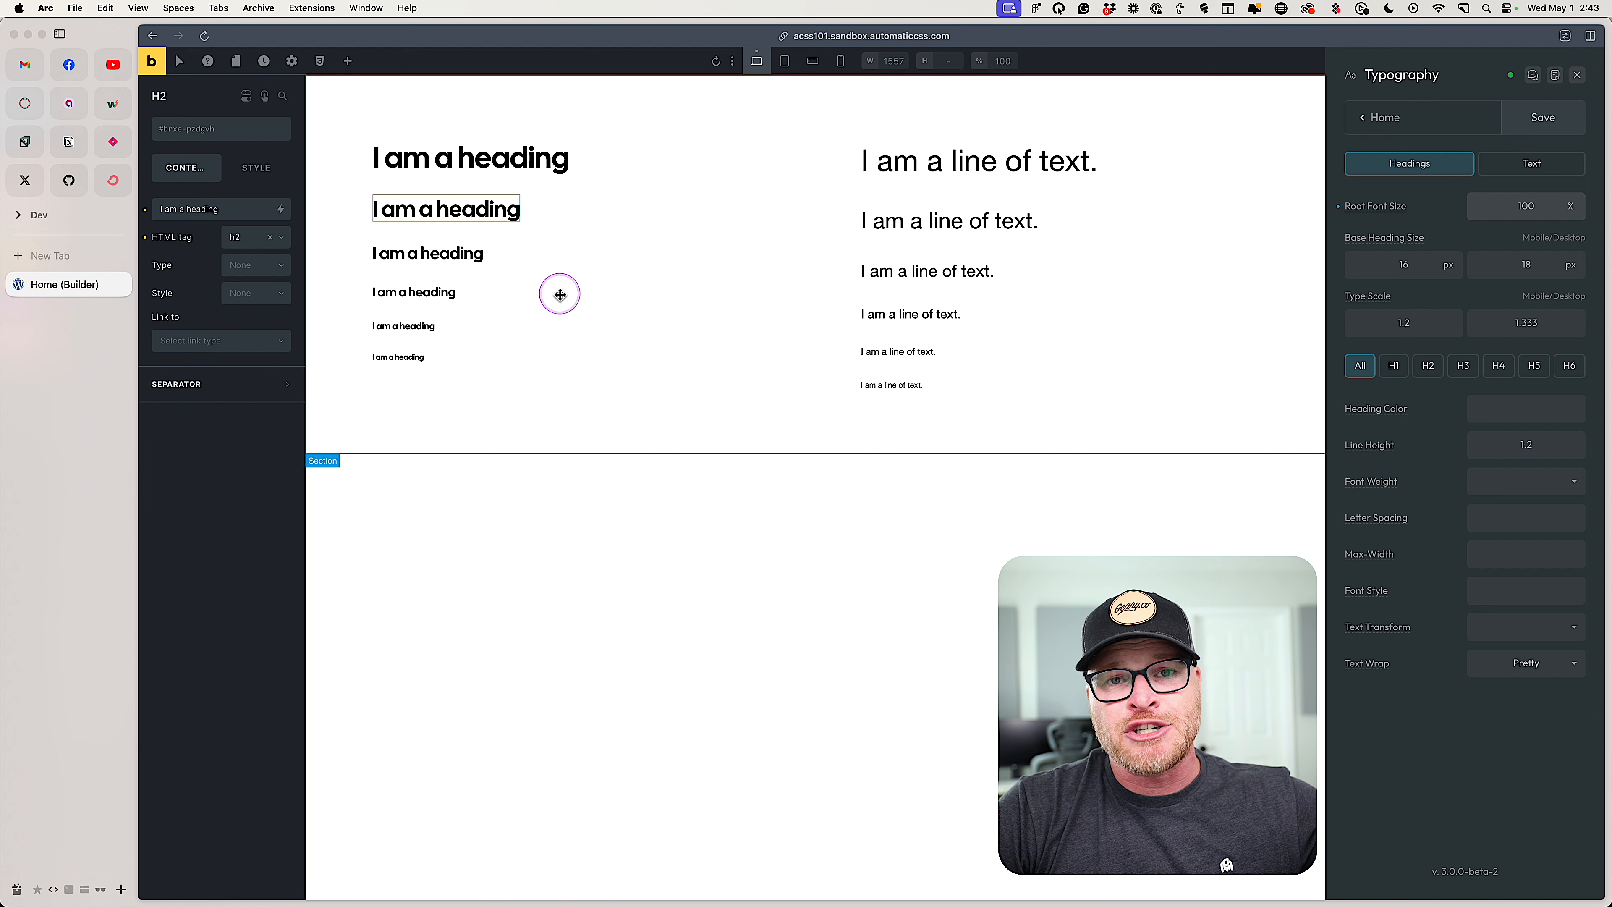
pyautogui.click(473, 255)
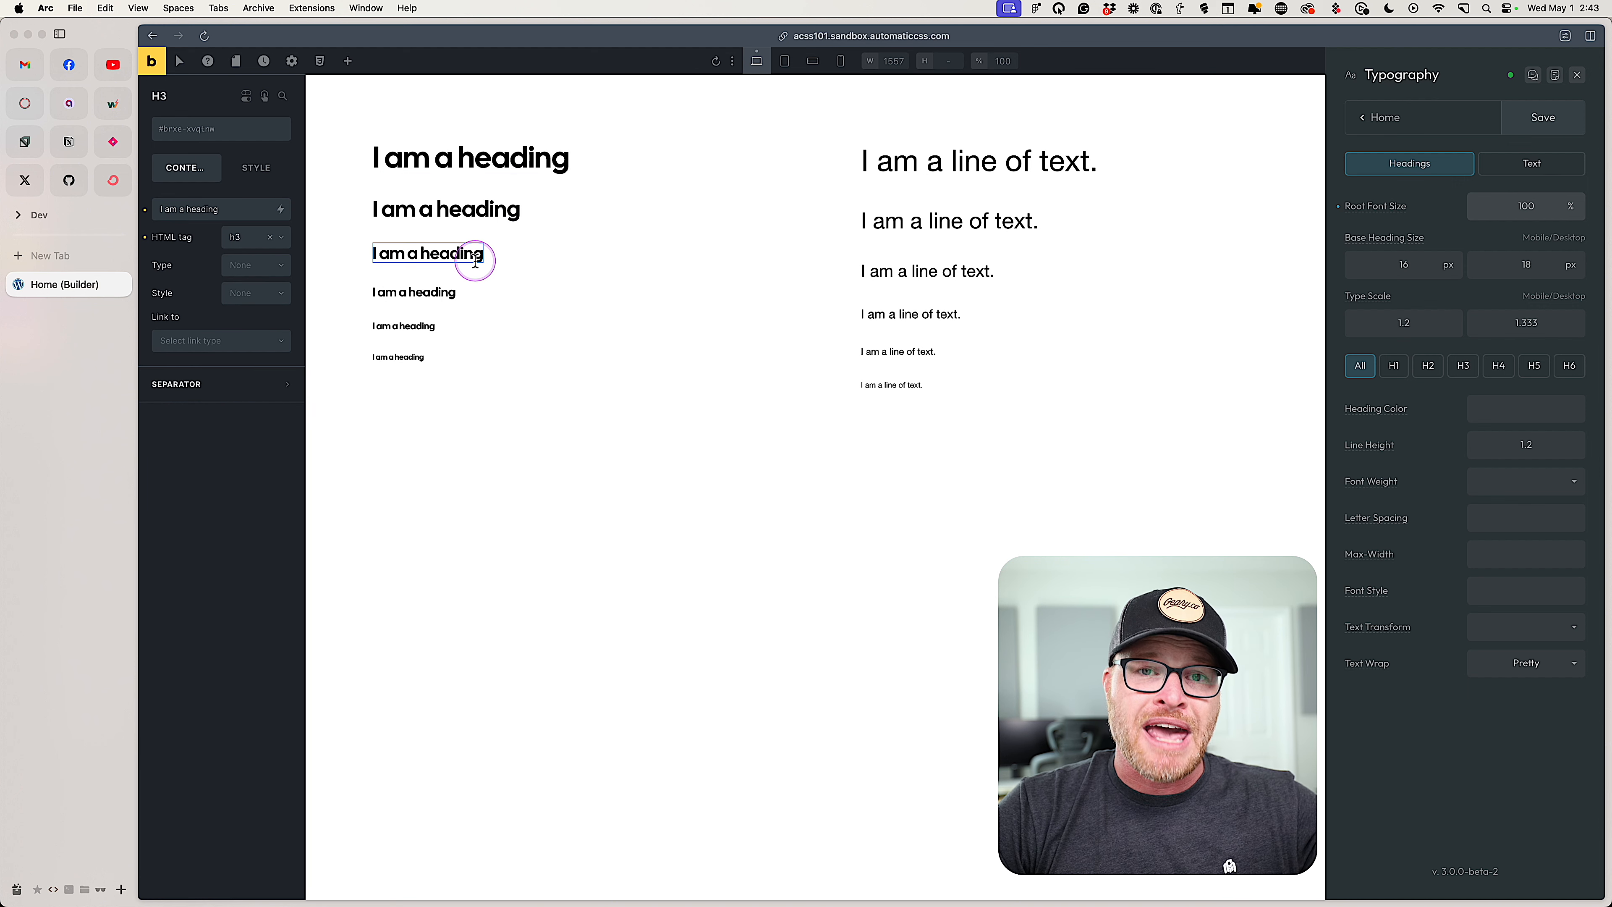
pyautogui.click(418, 291)
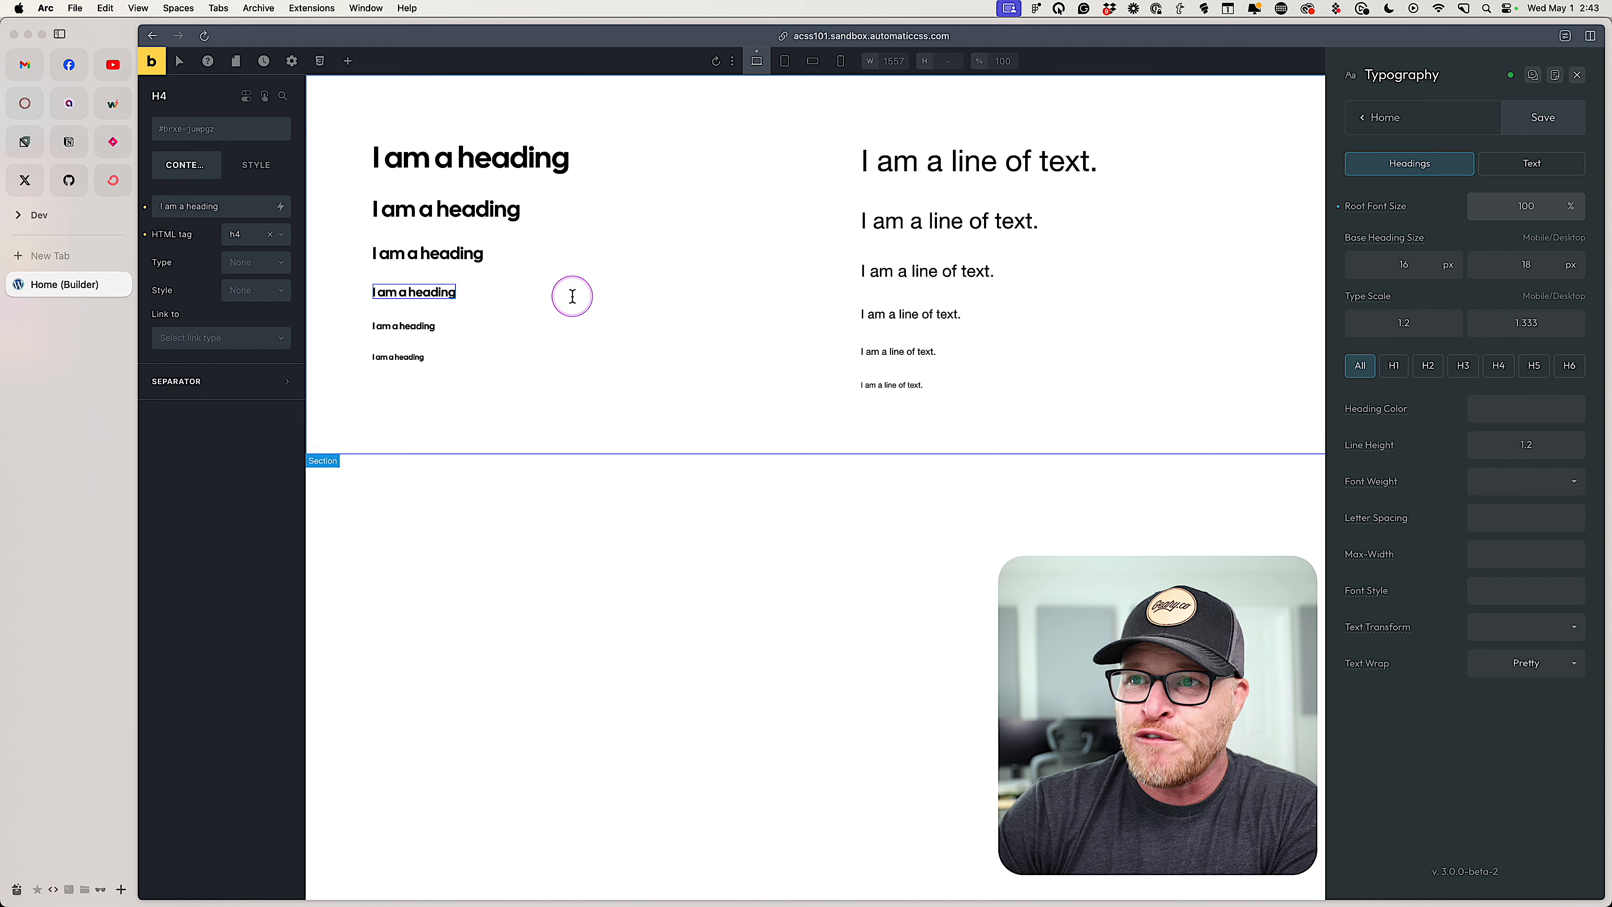
pyautogui.click(890, 317)
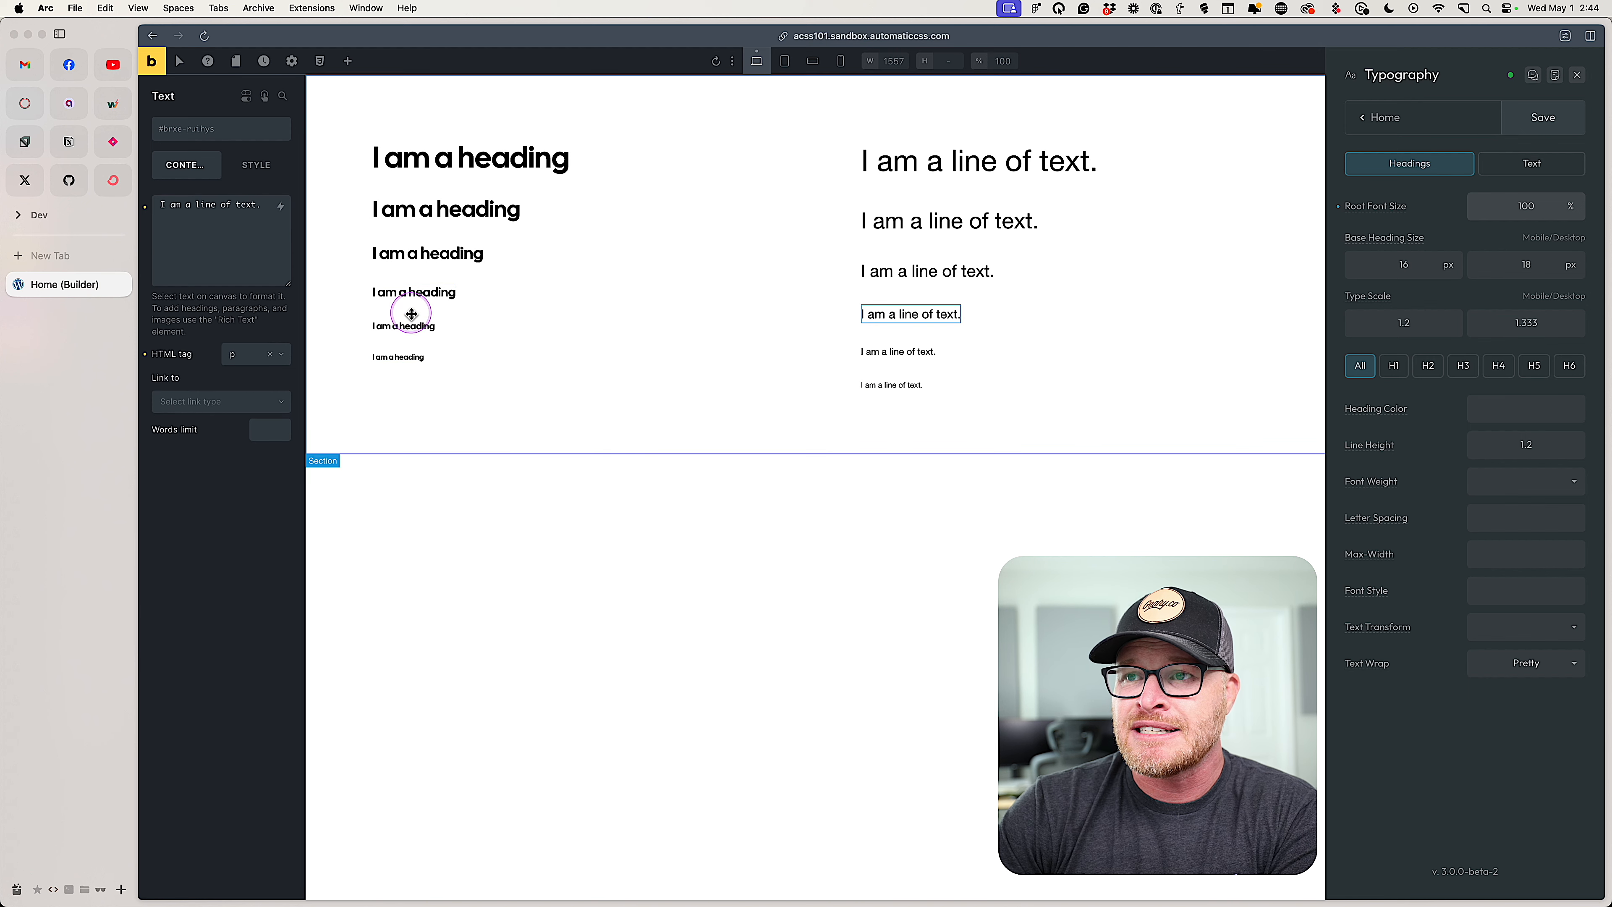
pyautogui.click(422, 293)
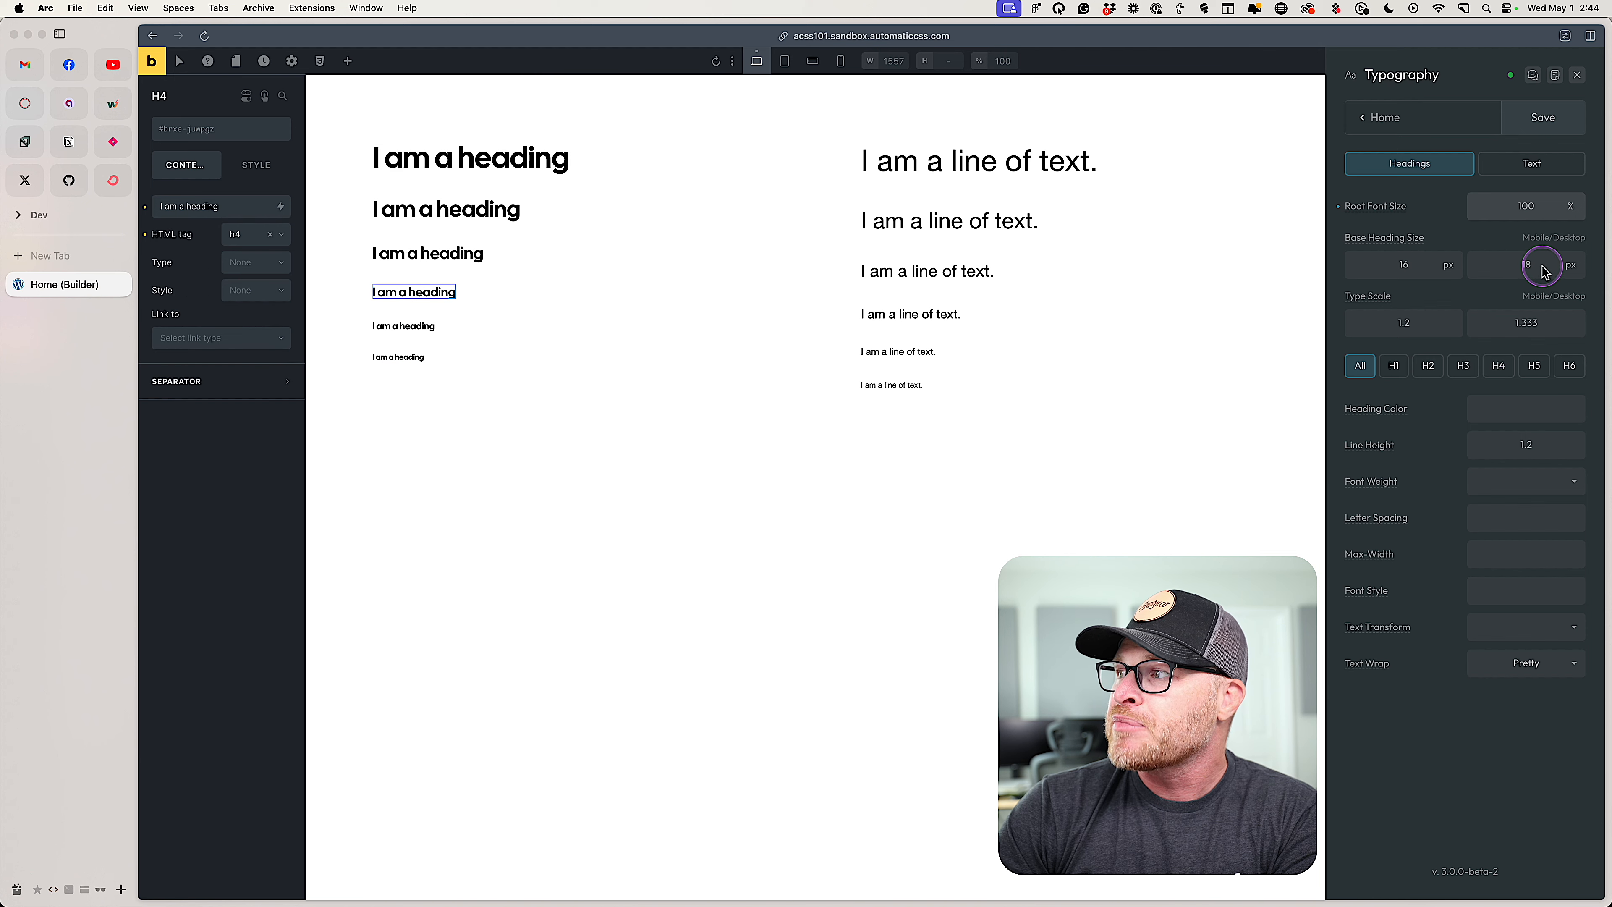
# - Set the desktop base heading size to 30 px
pyautogui.moveTo(1390, 248)
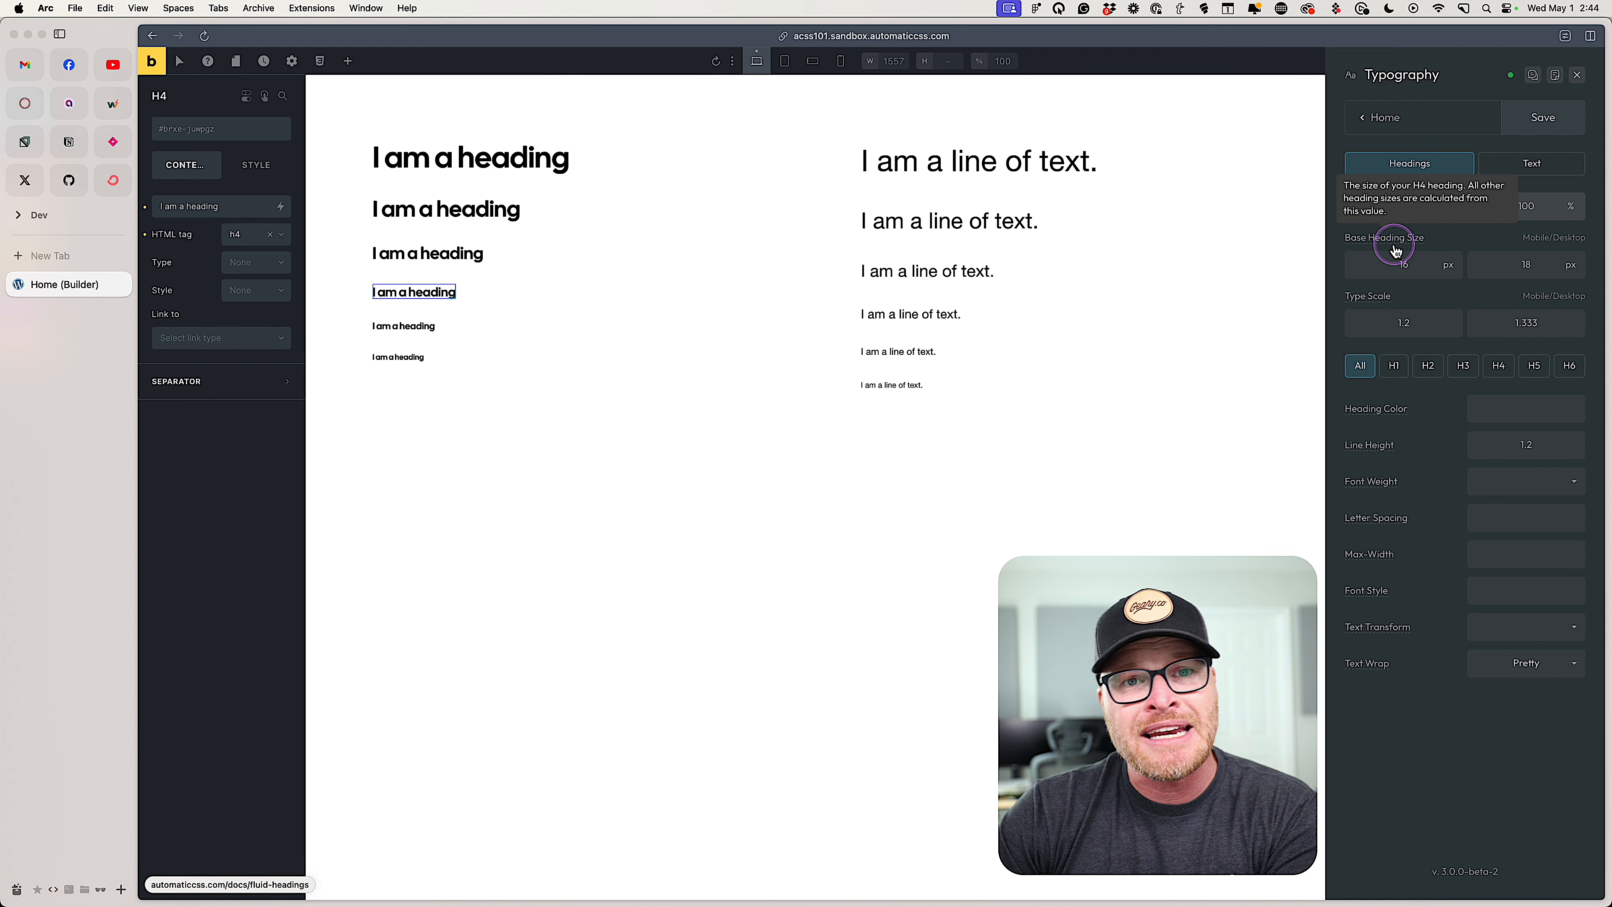
pyautogui.doubleClick(1554, 262)
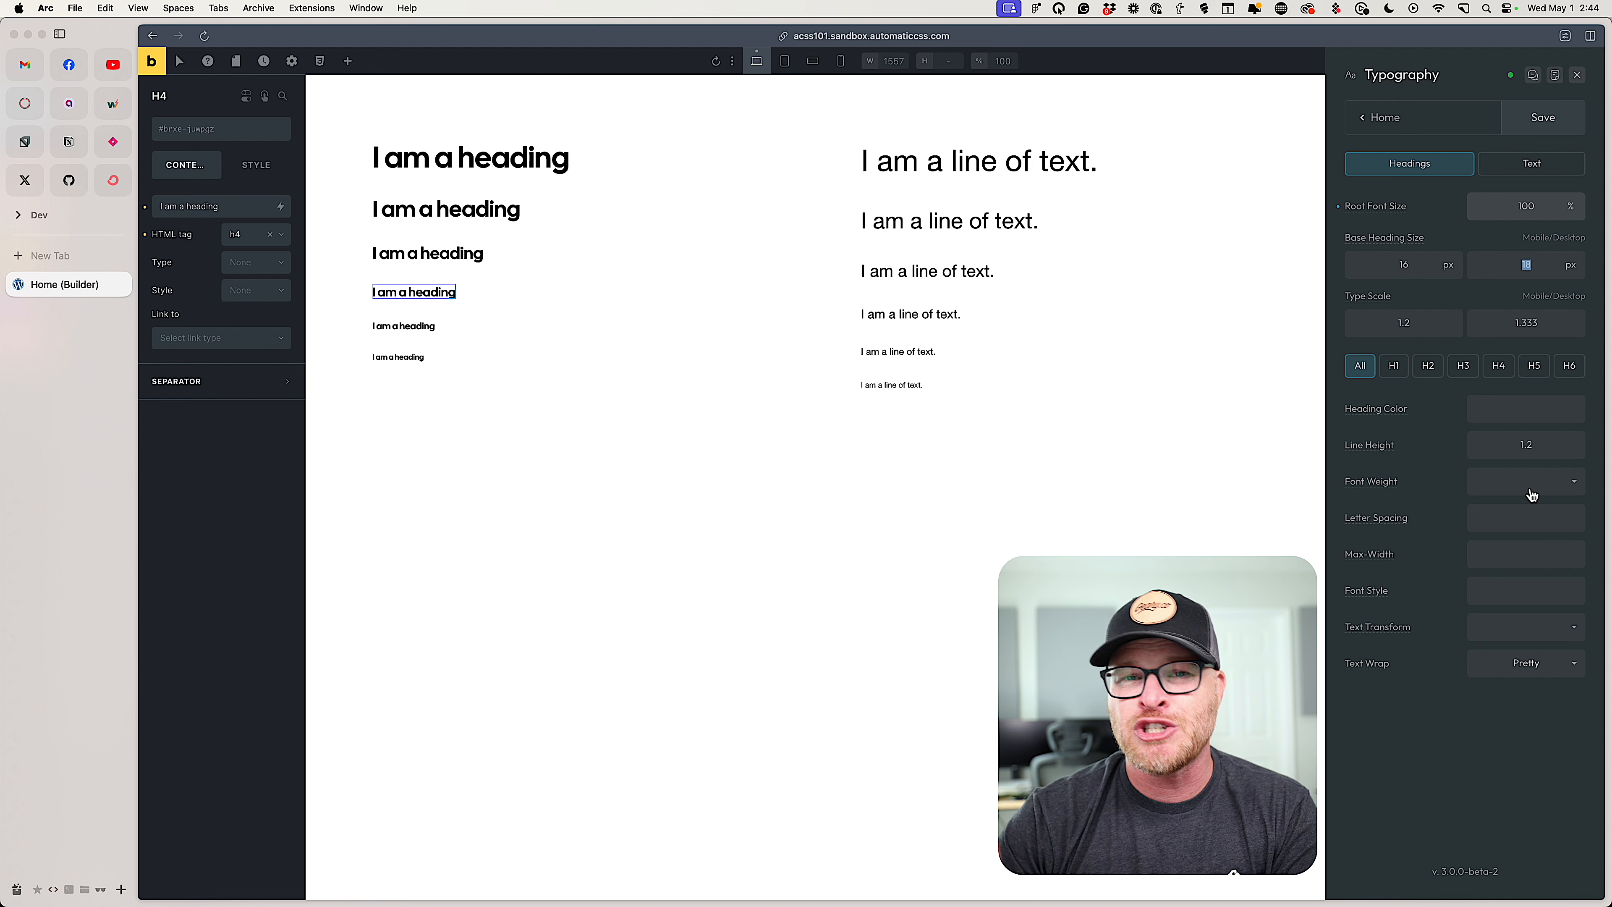
pyautogui.write('30')
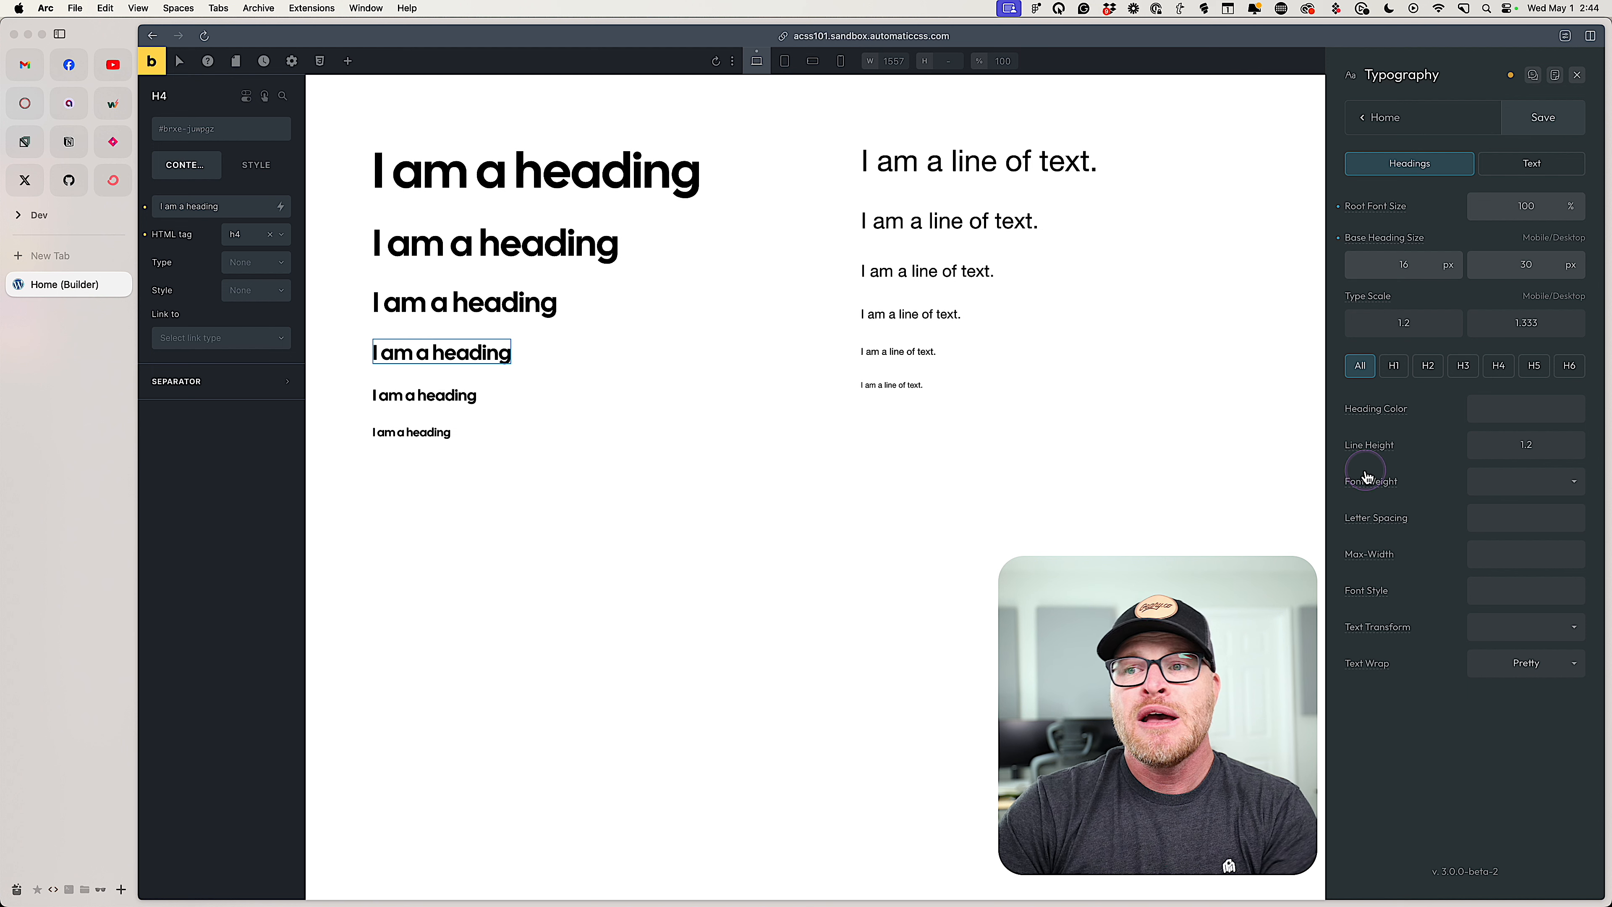
# - Inspect the H4, H3, H2 and H1 headings in turn to compare their resized steps
pyautogui.click(477, 346)
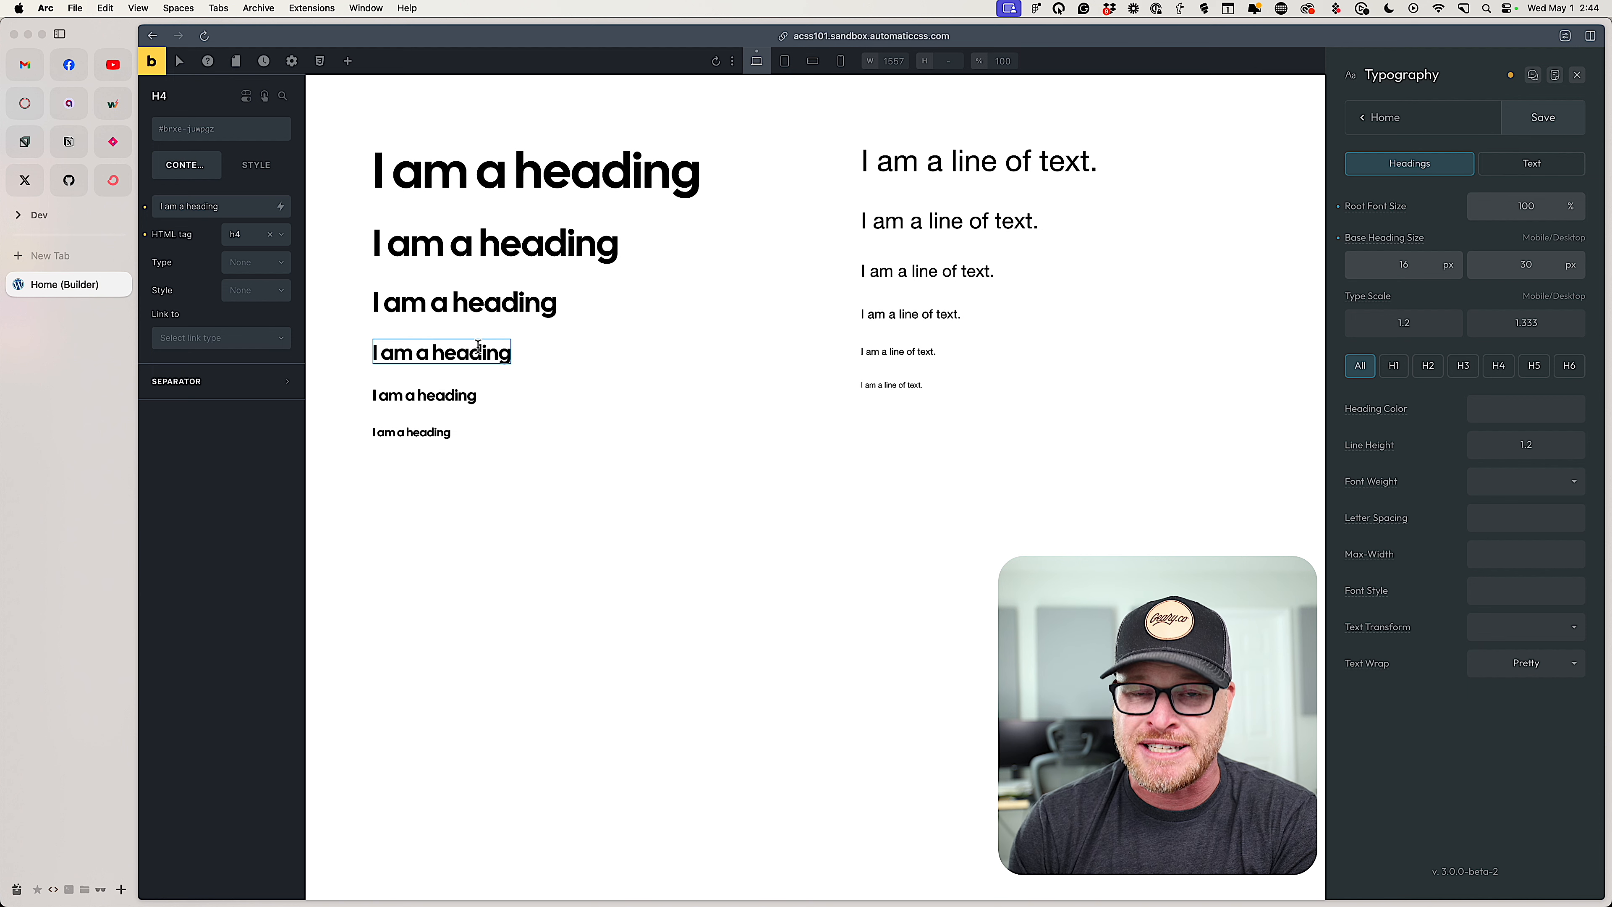
pyautogui.moveTo(468, 304); pyautogui.dragTo(481, 370)
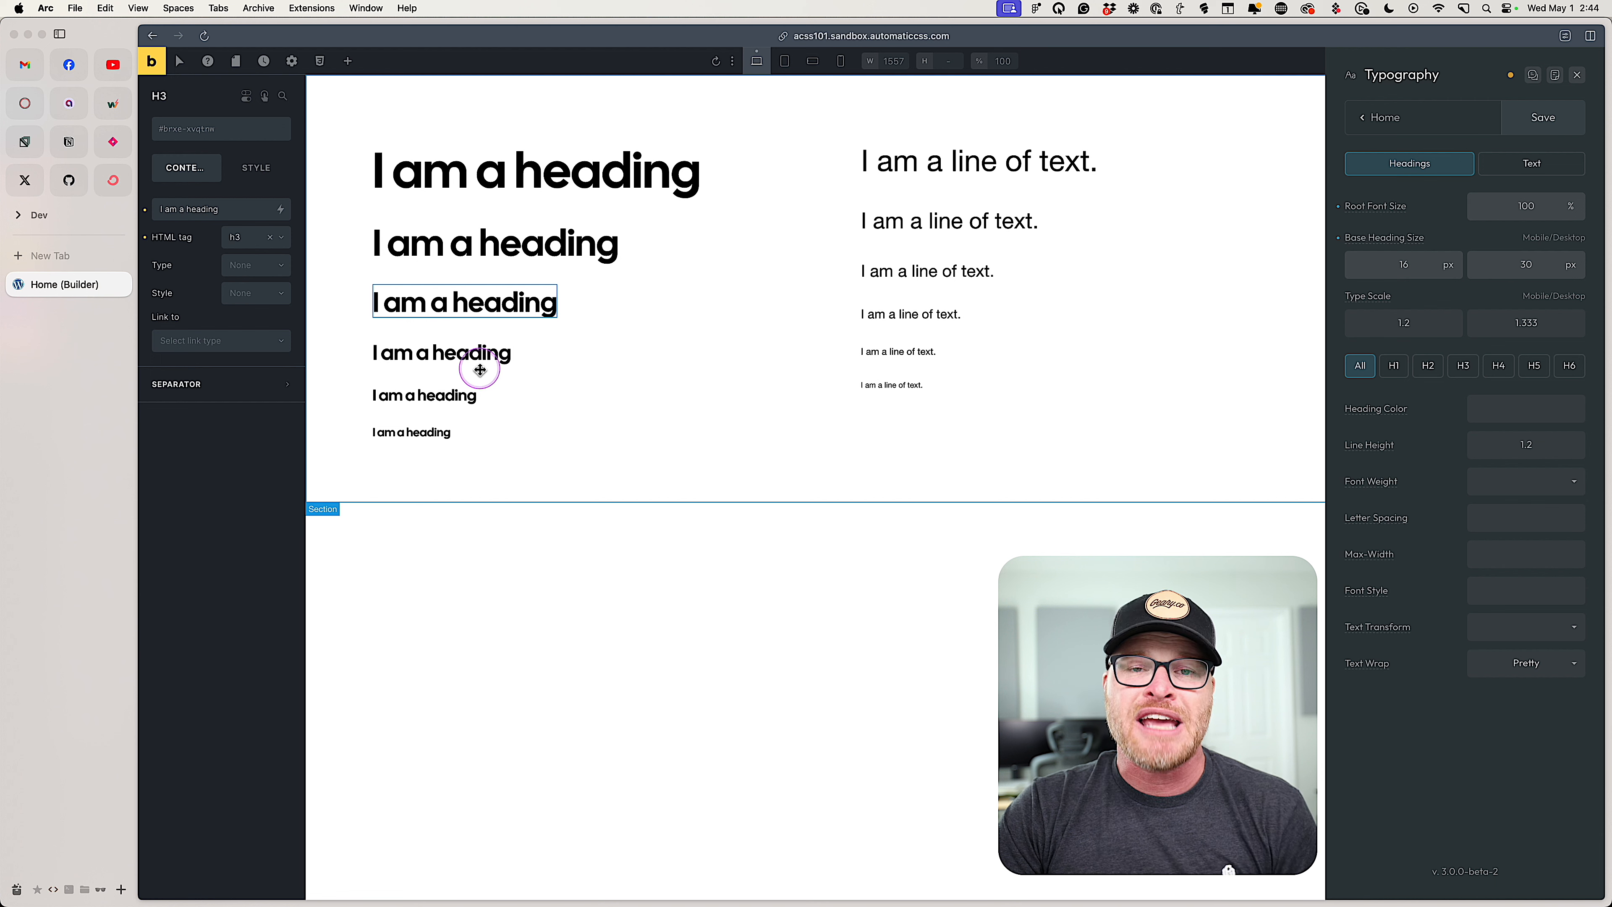
pyautogui.click(486, 251)
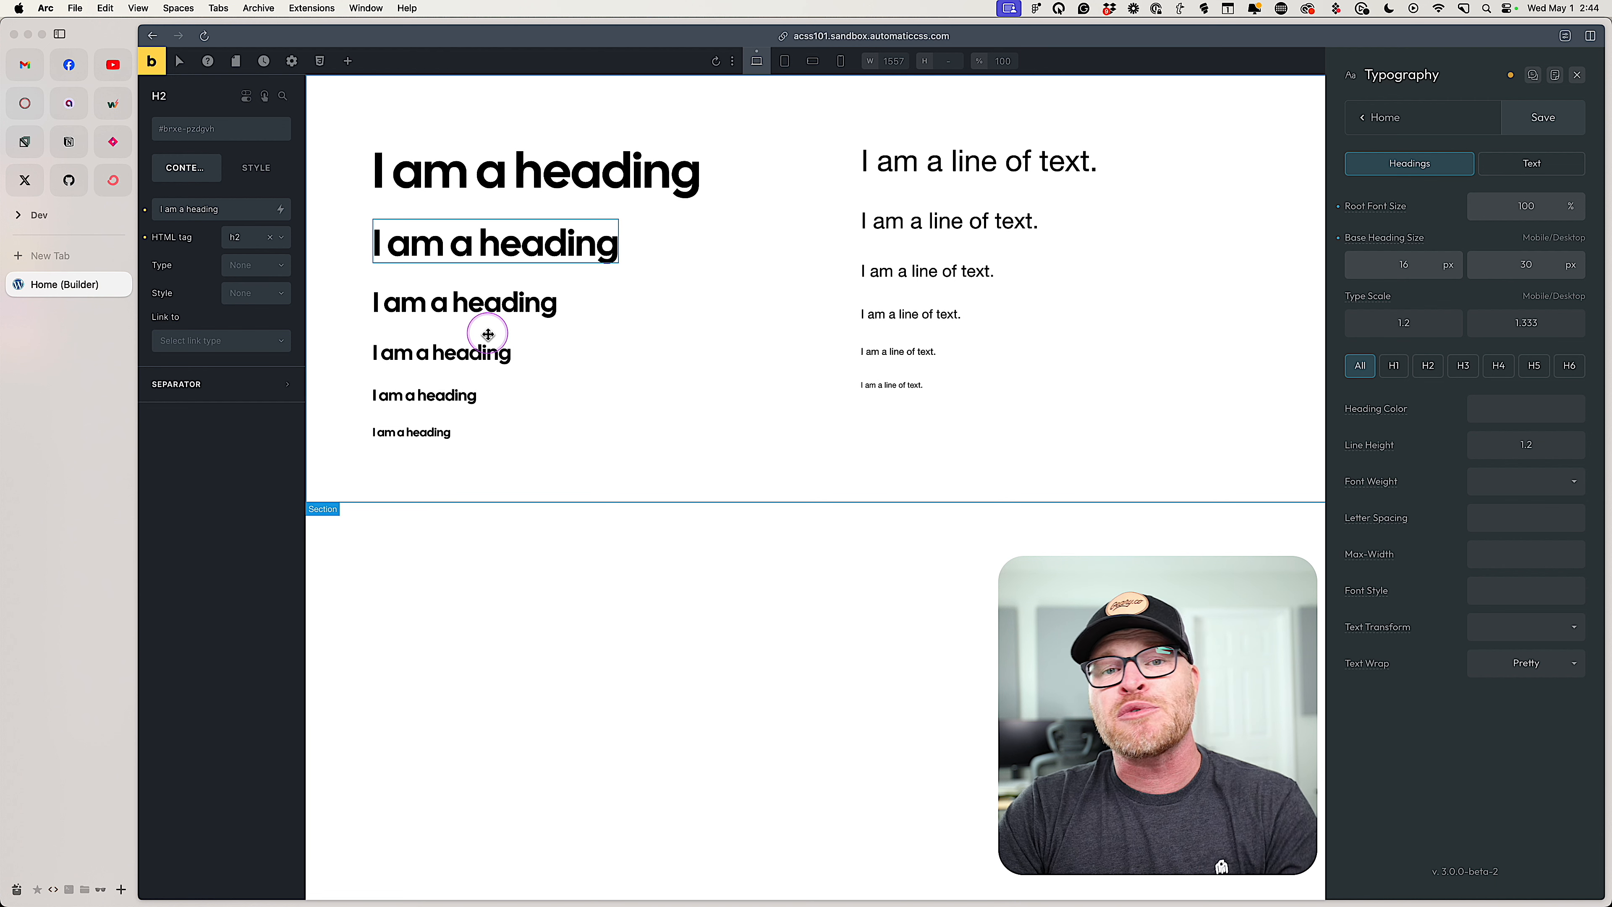
pyautogui.click(543, 178)
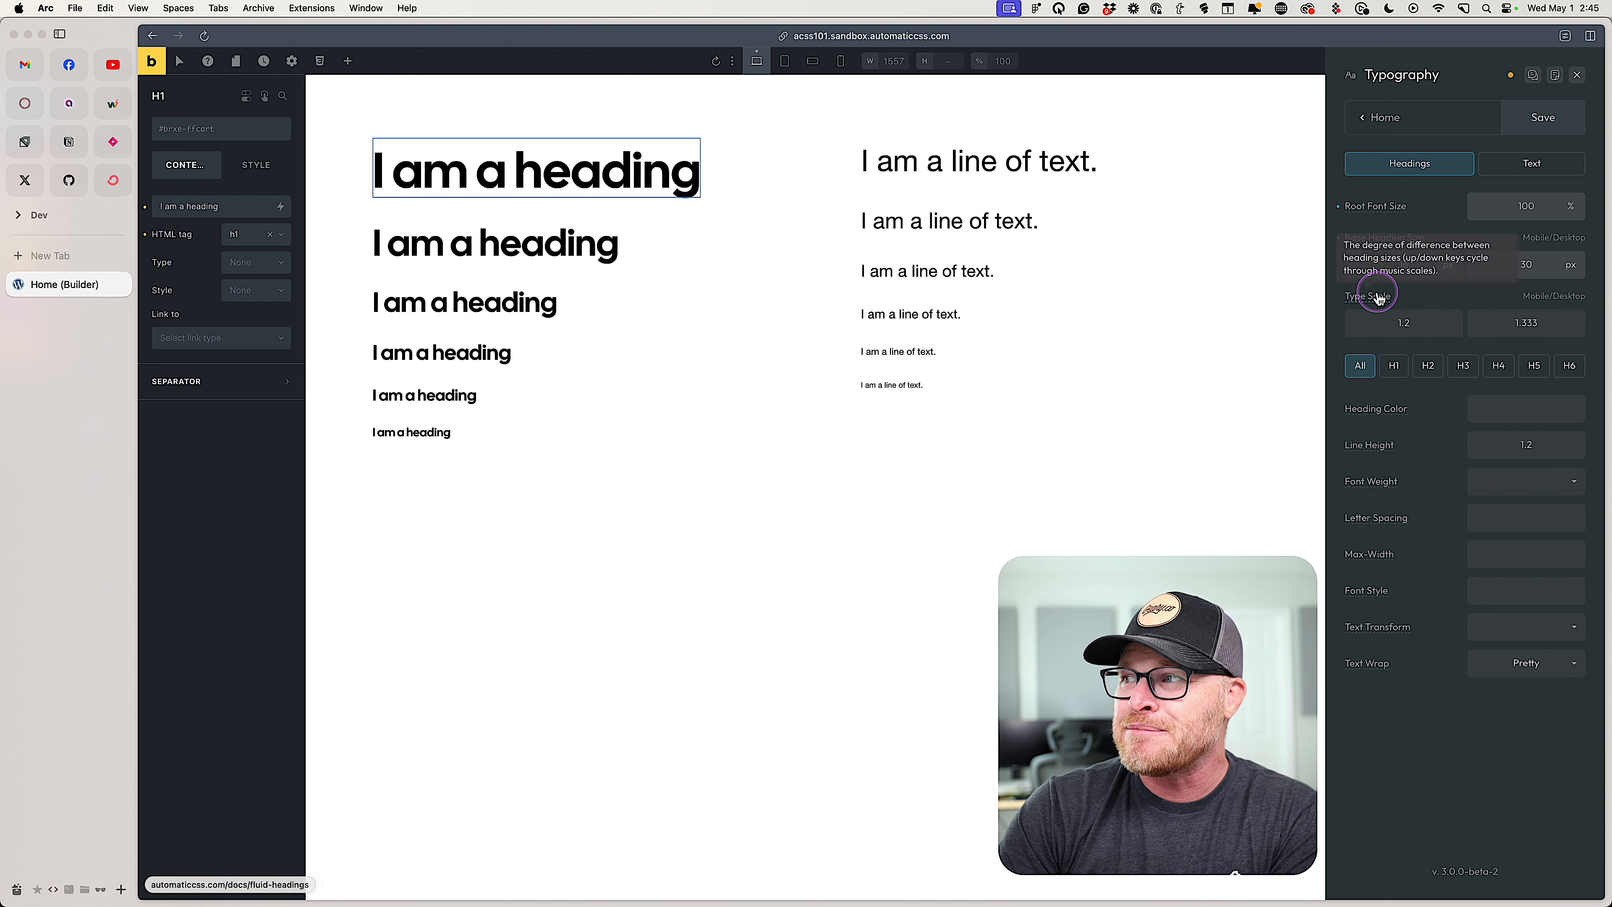
# - Try a desktop heading type scale of 1.618 and 1.333, and set it to 1.2
pyautogui.click(1552, 323)
pyautogui.moveTo(1552, 323); pyautogui.dragTo(1496, 319)
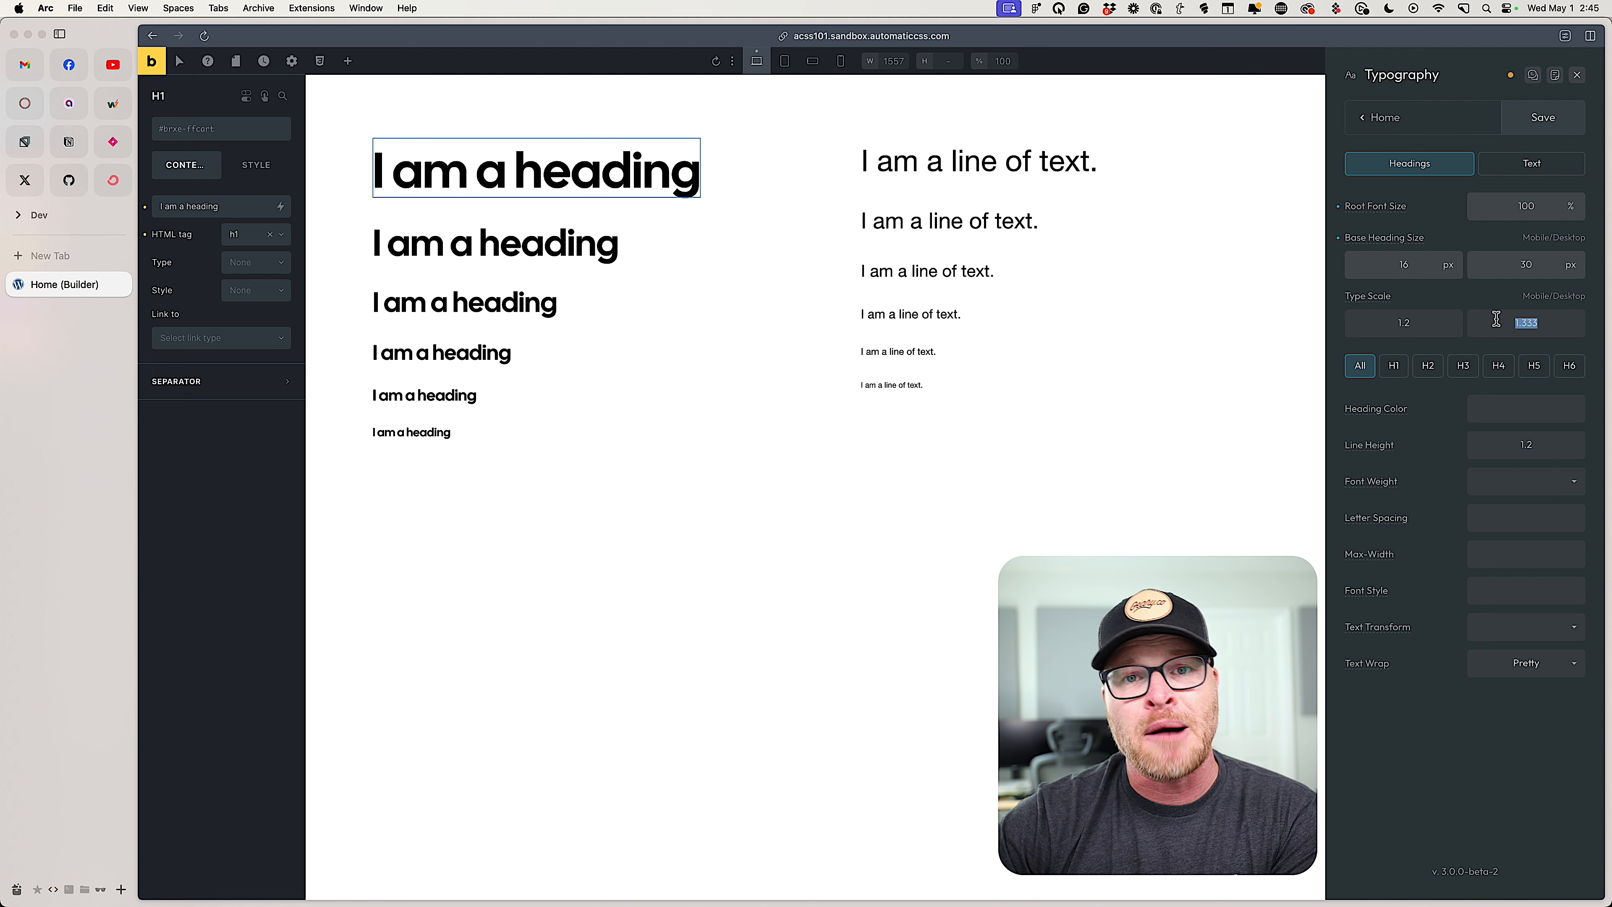
pyautogui.write('1.2')
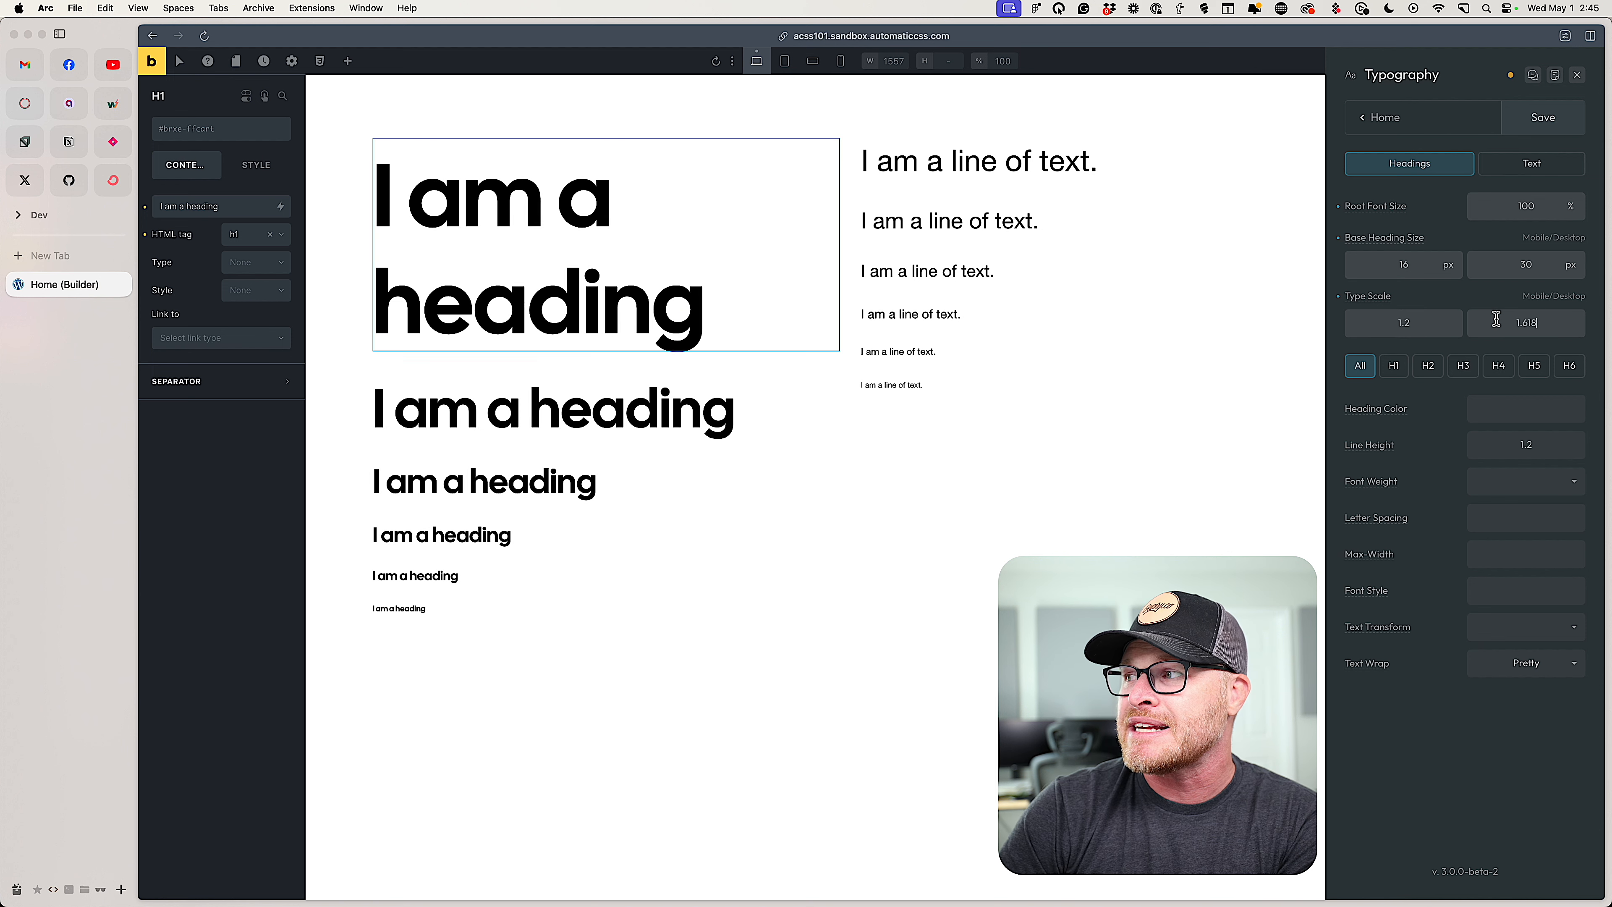
pyautogui.press('BackSpace')
pyautogui.write('067')
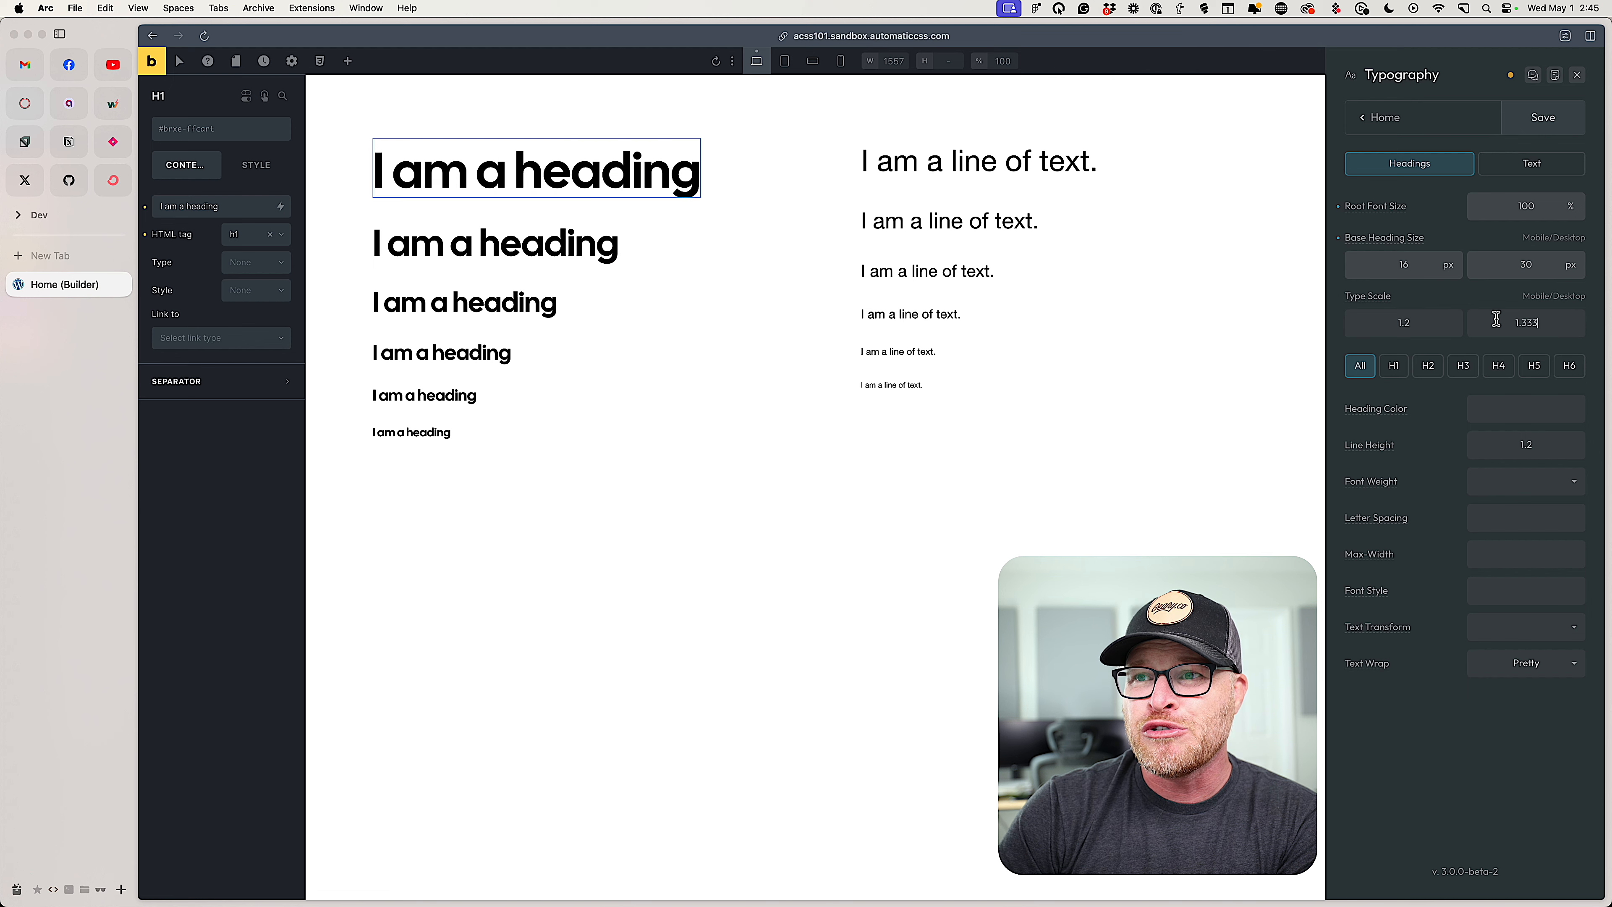
pyautogui.press('BackSpace')
pyautogui.press('BackSpace')
pyautogui.press('BackSpace')
pyautogui.write('5')
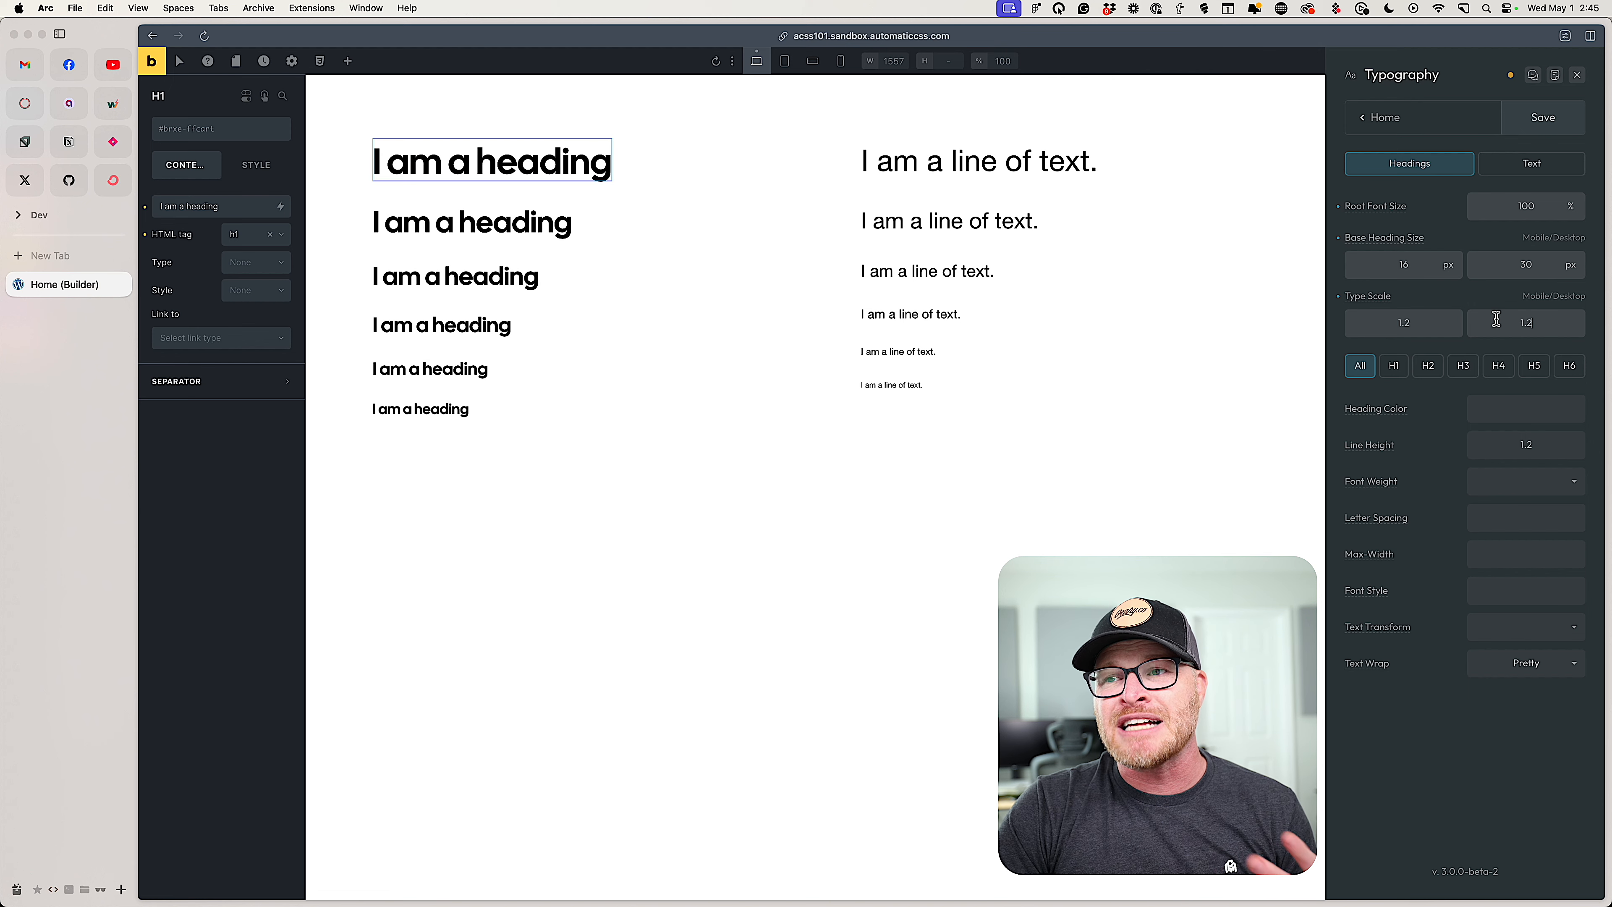
# - Try a desktop heading type scale of 1.125 and 1.067, and set it back to 1.125
pyautogui.press('BackSpace')
pyautogui.write('125')
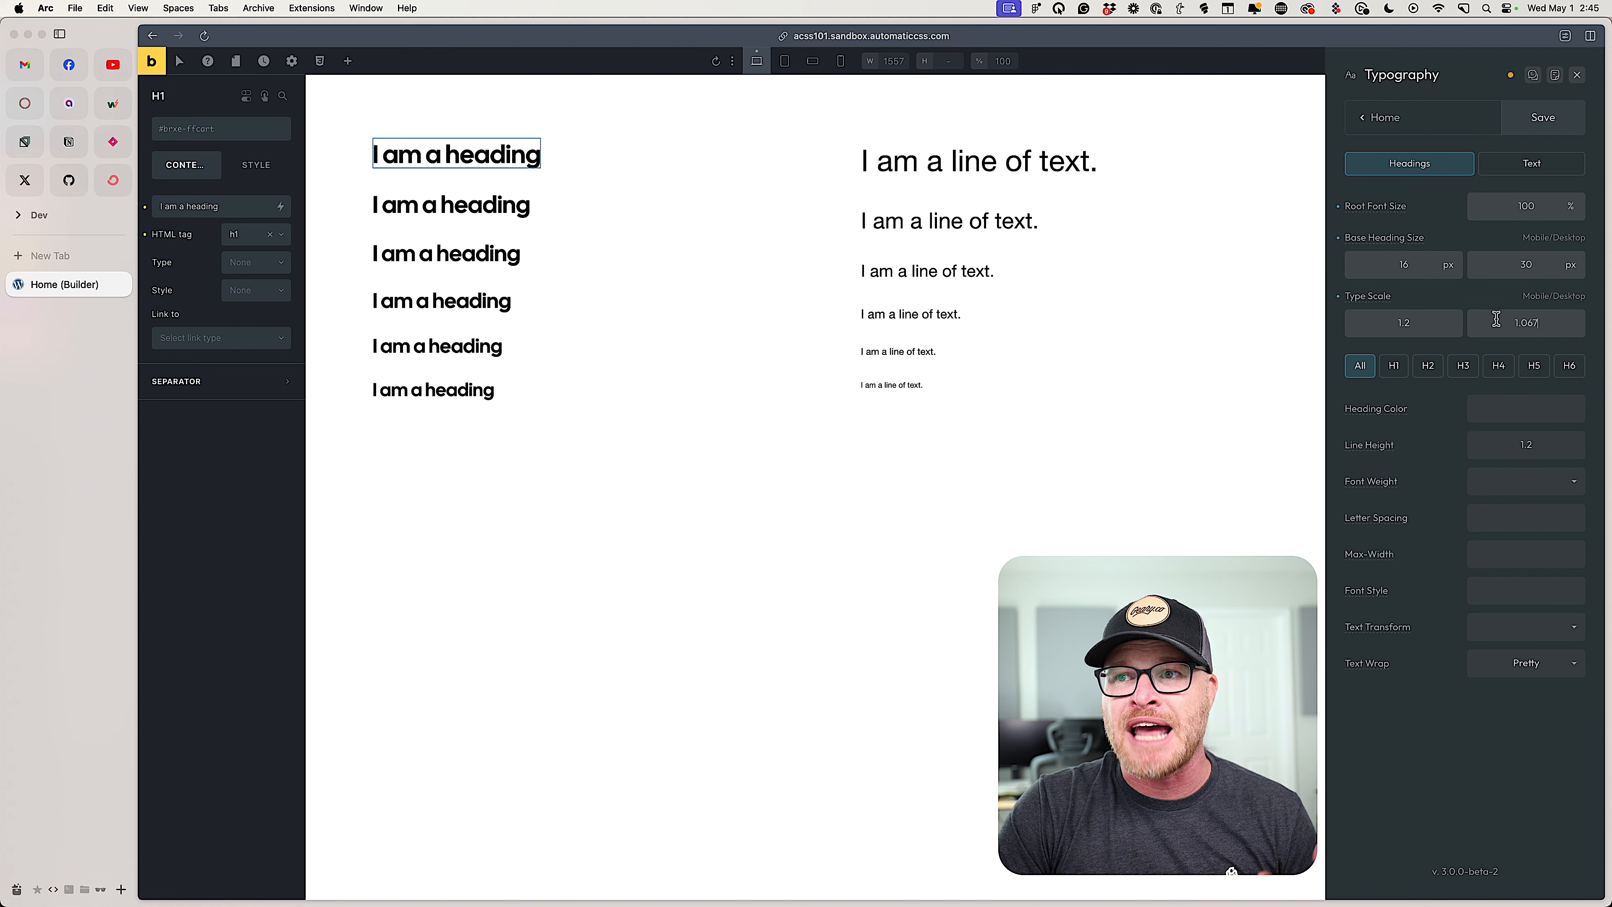
pyautogui.press('BackSpace')
pyautogui.press('BackSpace')
pyautogui.press('BackSpace')
pyautogui.write('067')
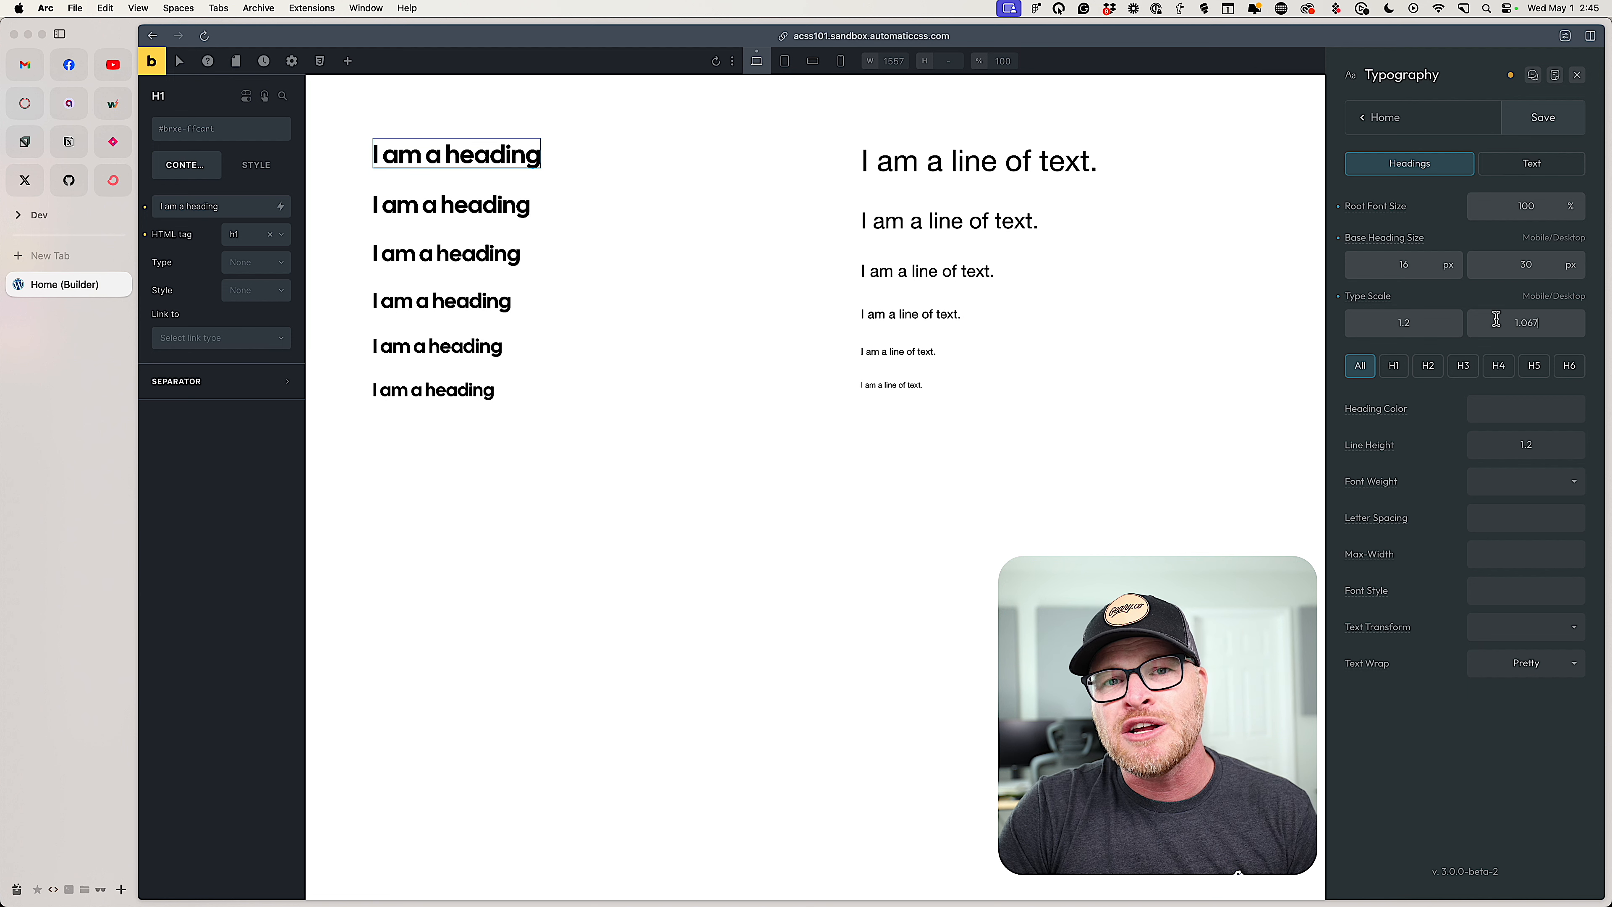
pyautogui.press('BackSpace')
pyautogui.press('BackSpace')
pyautogui.press('BackSpace')
pyautogui.write('125')
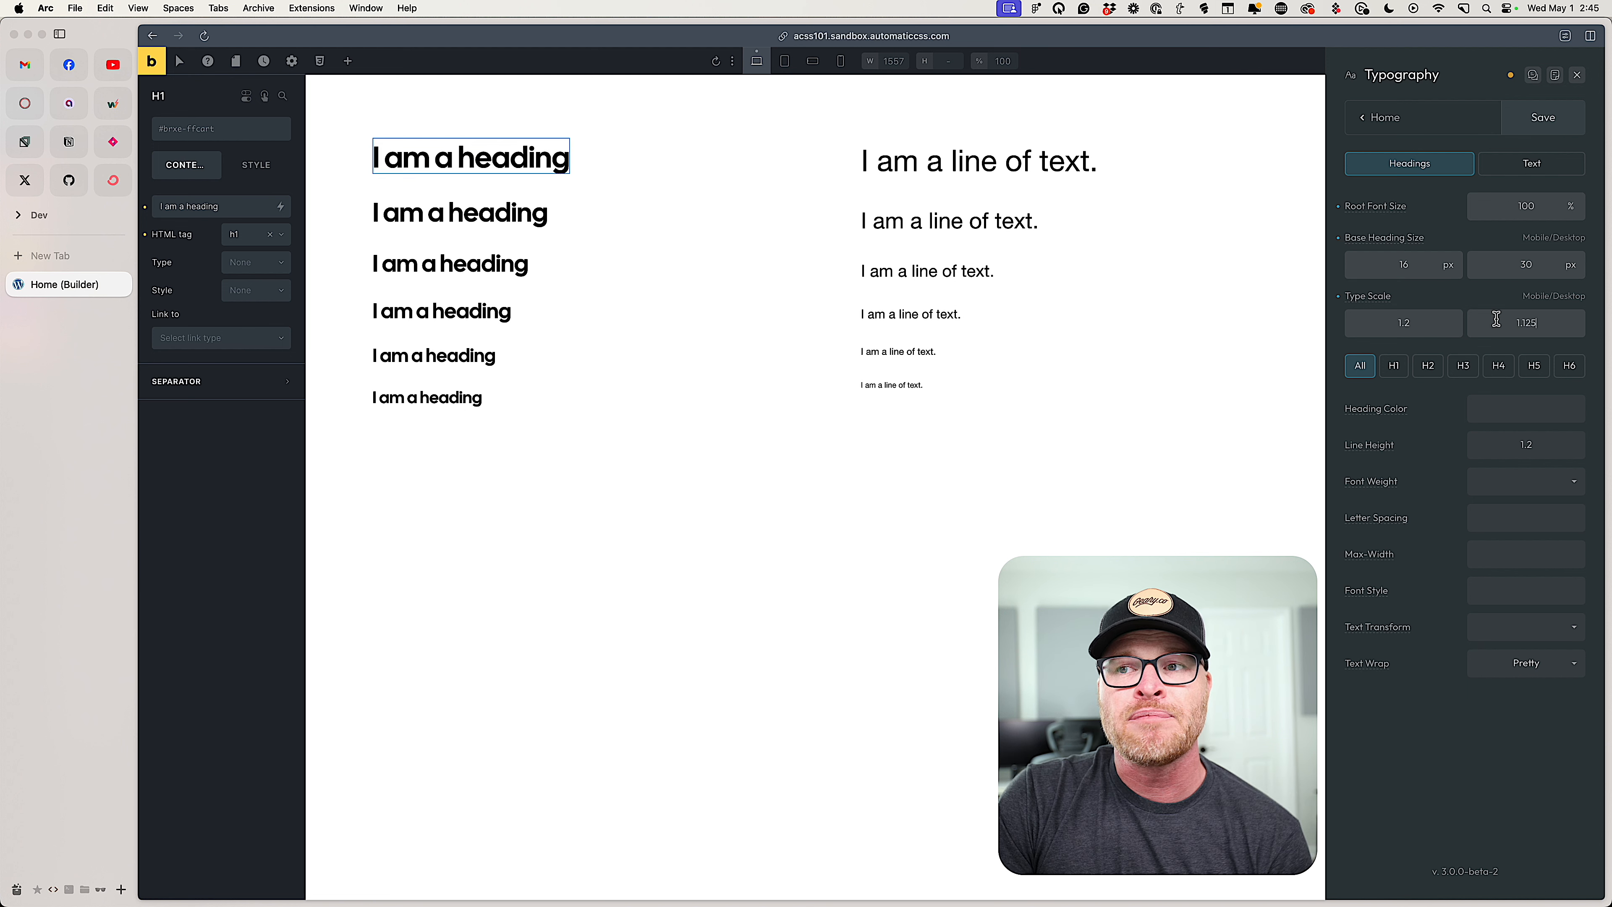
# - Compare desktop heading type scales of 1.2 and 1.25, and set the scale to 1.25
pyautogui.press('BackSpace')
pyautogui.press('BackSpace')
pyautogui.press('BackSpace')
pyautogui.write('2')
pyautogui.press('BackSpace')
pyautogui.write('5')
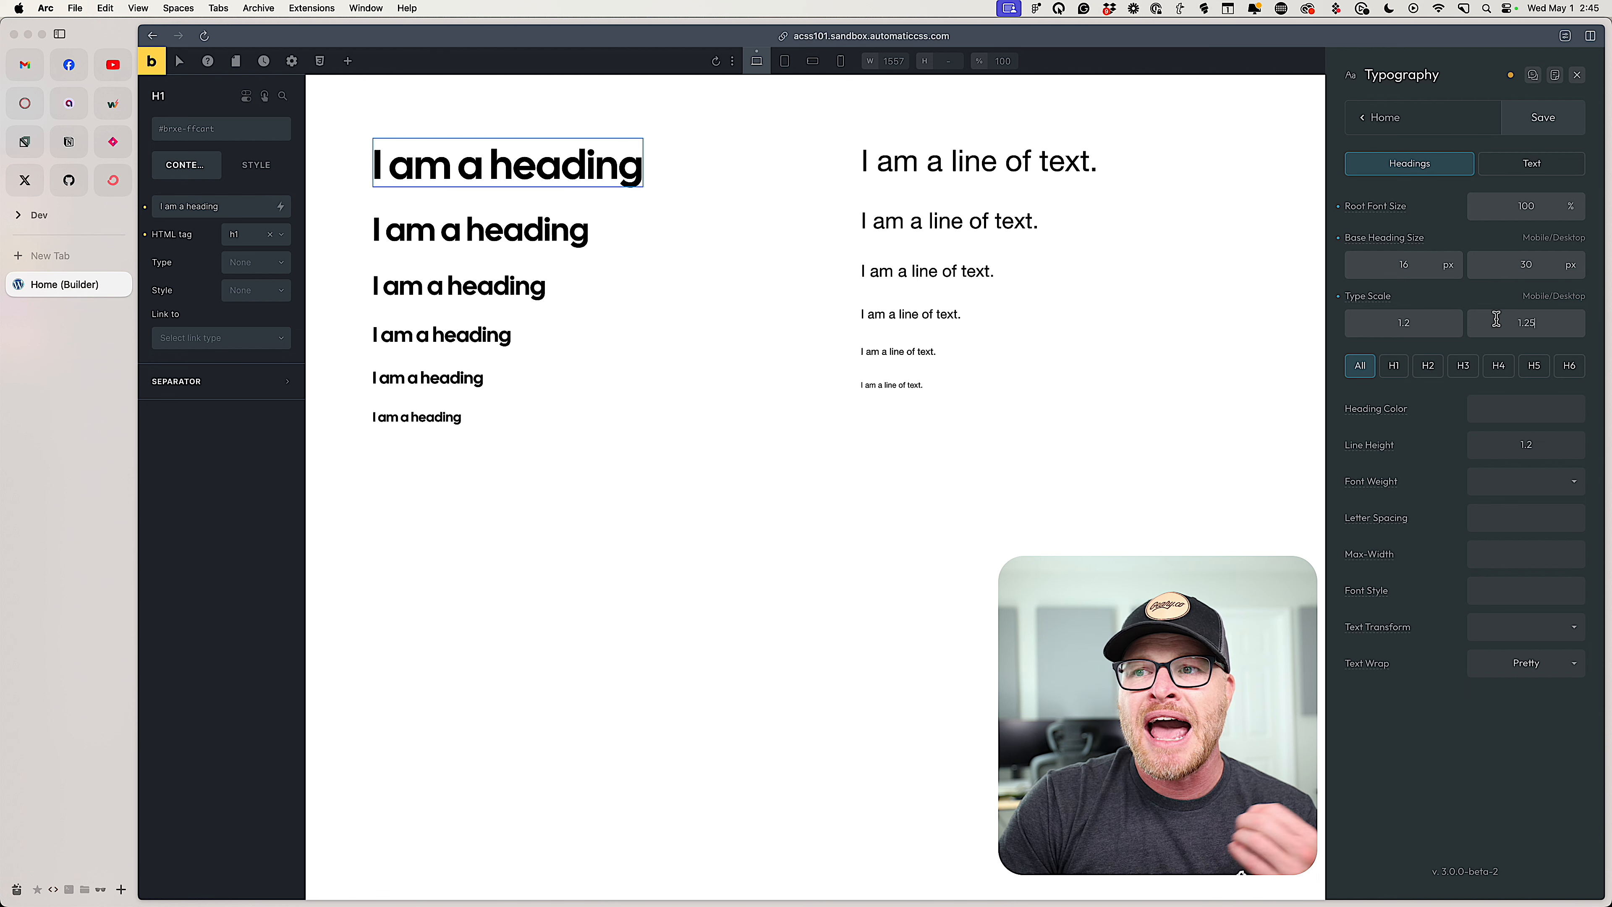
pyautogui.press('BackSpace')
pyautogui.write('2')
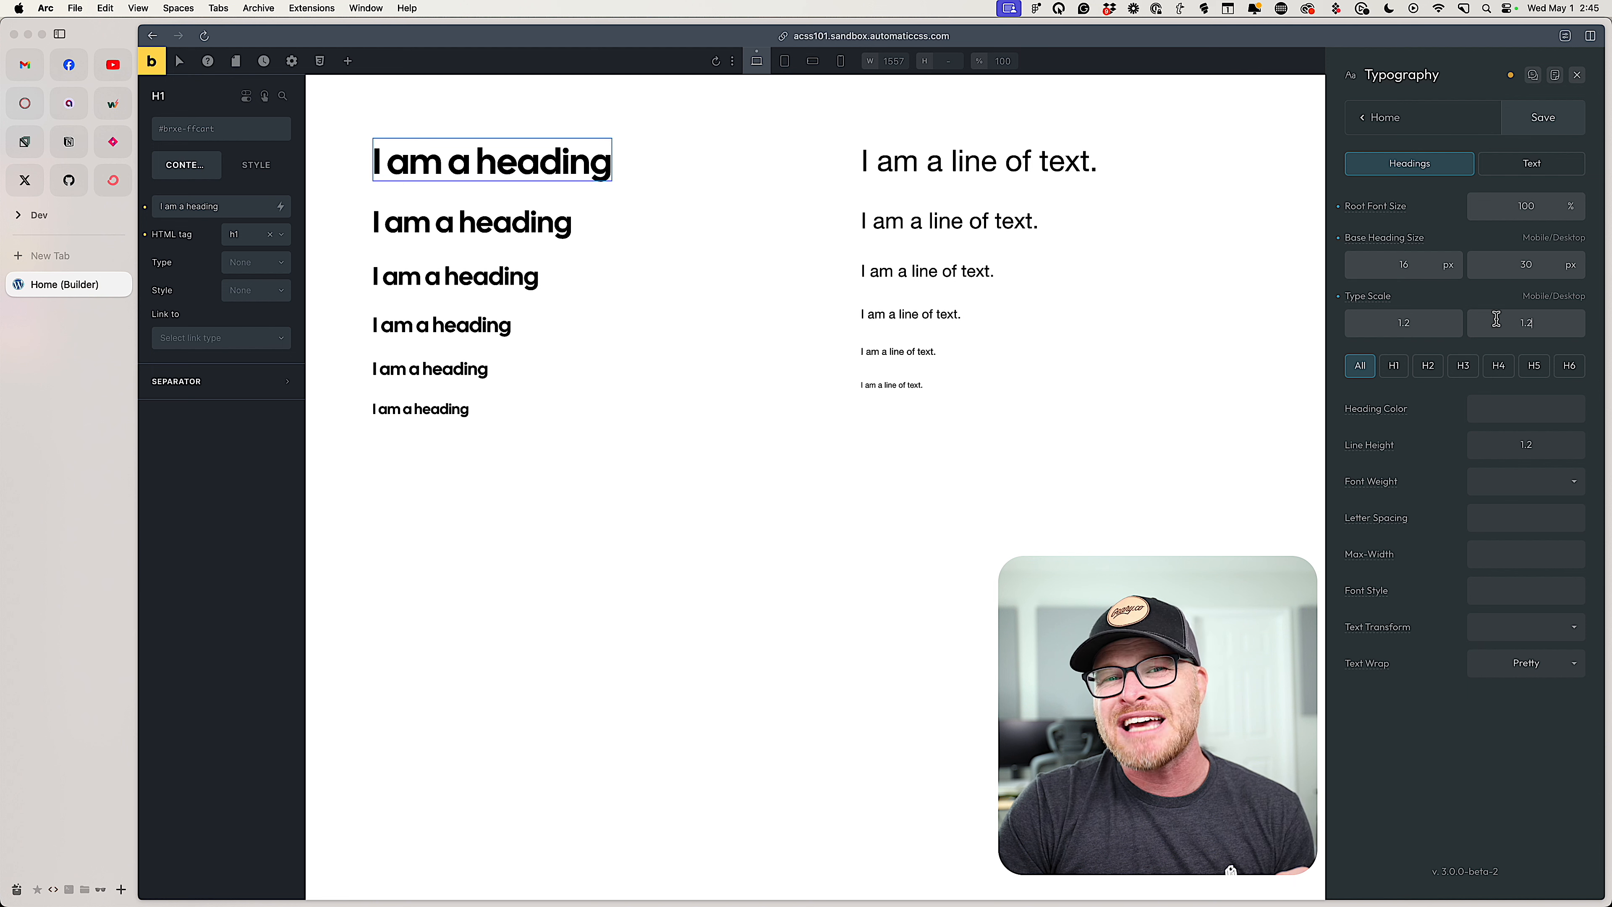
pyautogui.write('5')
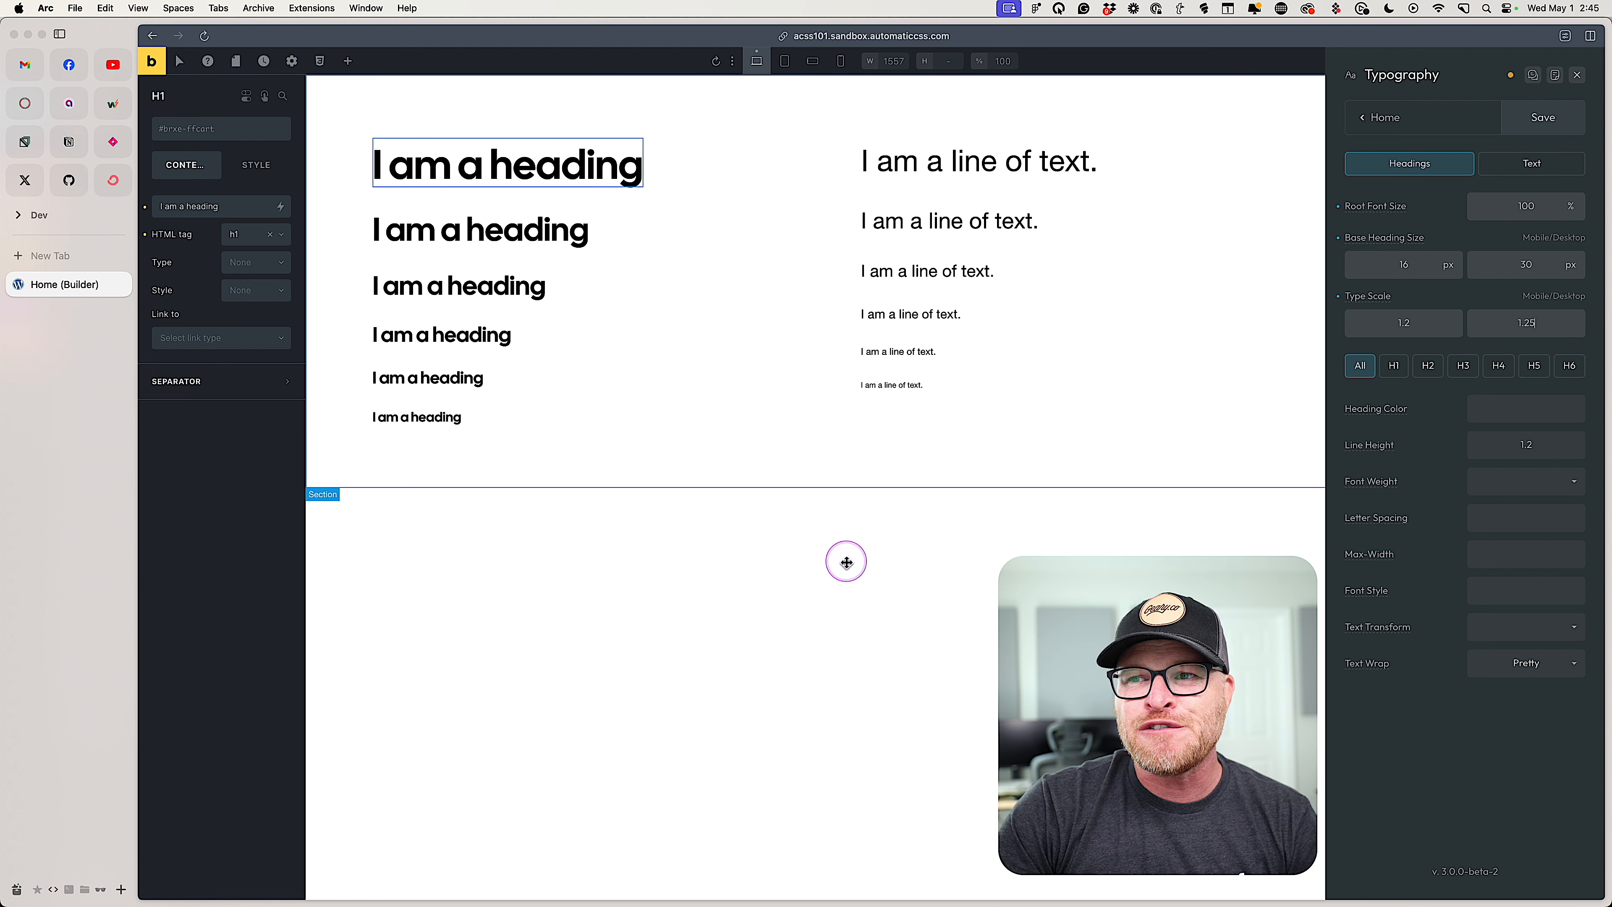
# - Try a desktop heading type scale of 1.414 and 1.333, and return it to 1.25
pyautogui.press('BackSpace')
pyautogui.press('BackSpace')
pyautogui.write('414')
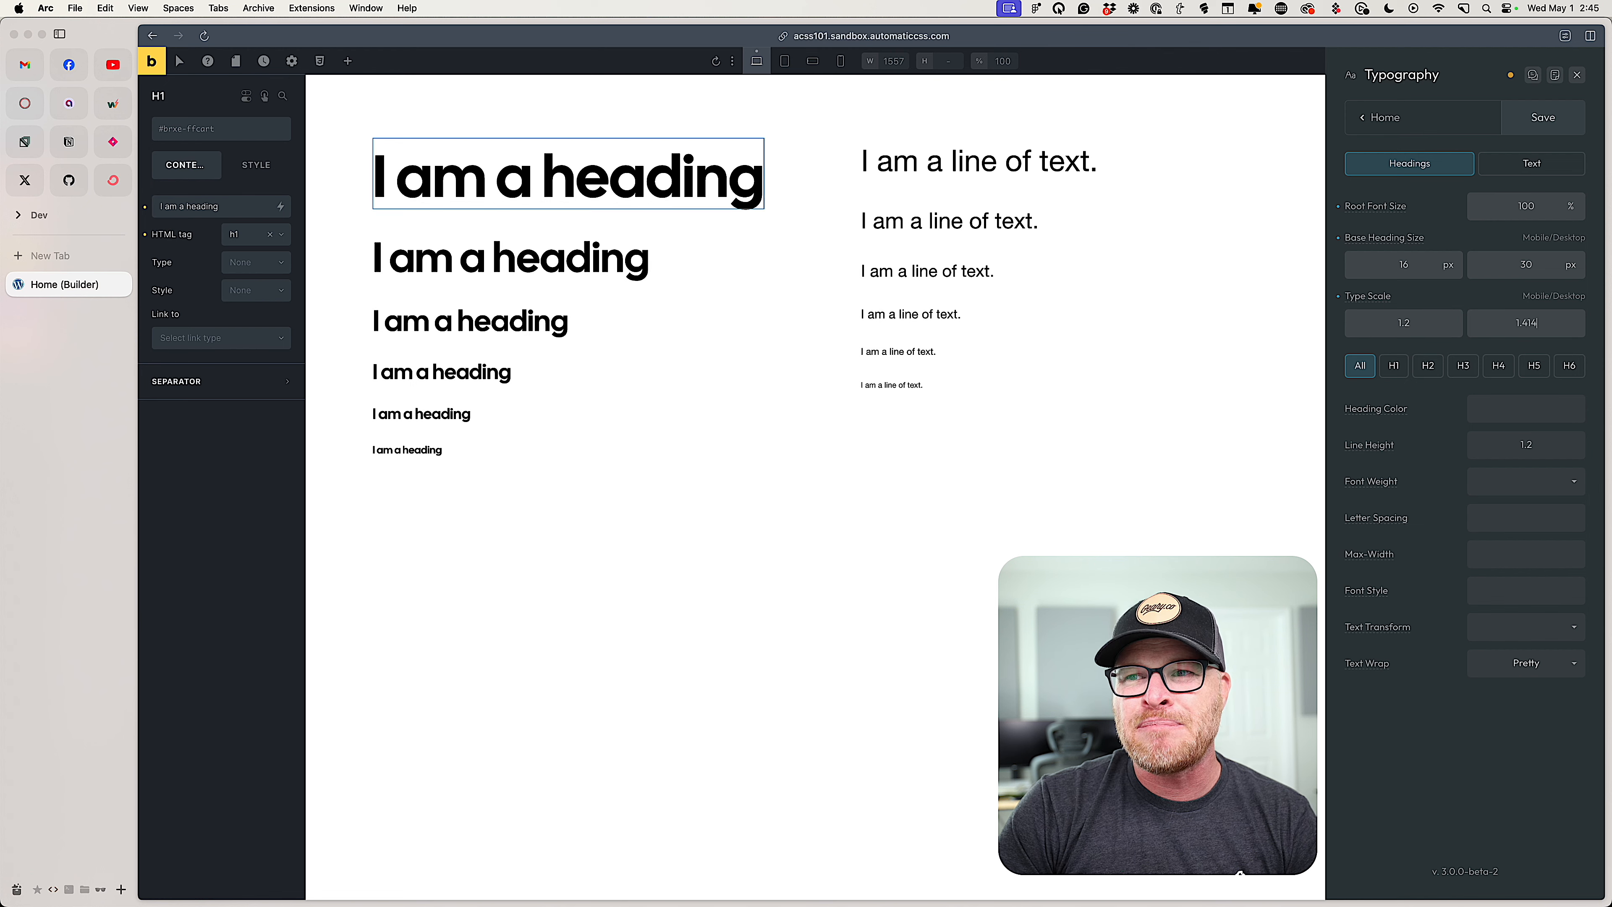
pyautogui.press('BackSpace')
pyautogui.press('BackSpace')
pyautogui.press('BackSpace')
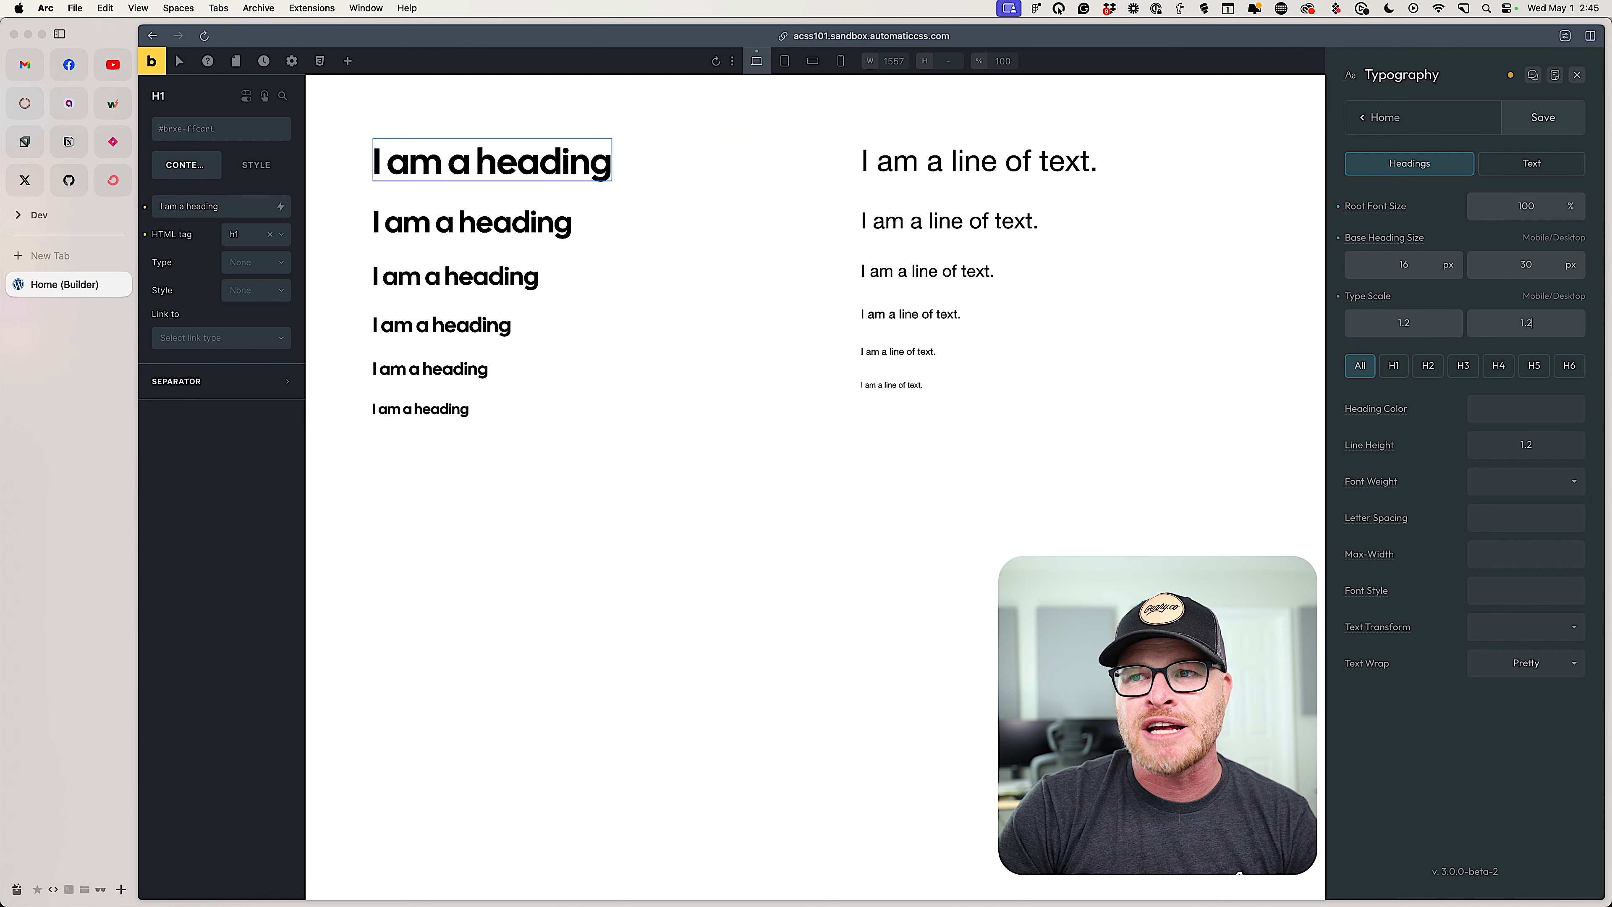
pyautogui.write('333')
pyautogui.press('BackSpace')
pyautogui.press('BackSpace')
pyautogui.press('BackSpace')
pyautogui.write('25')
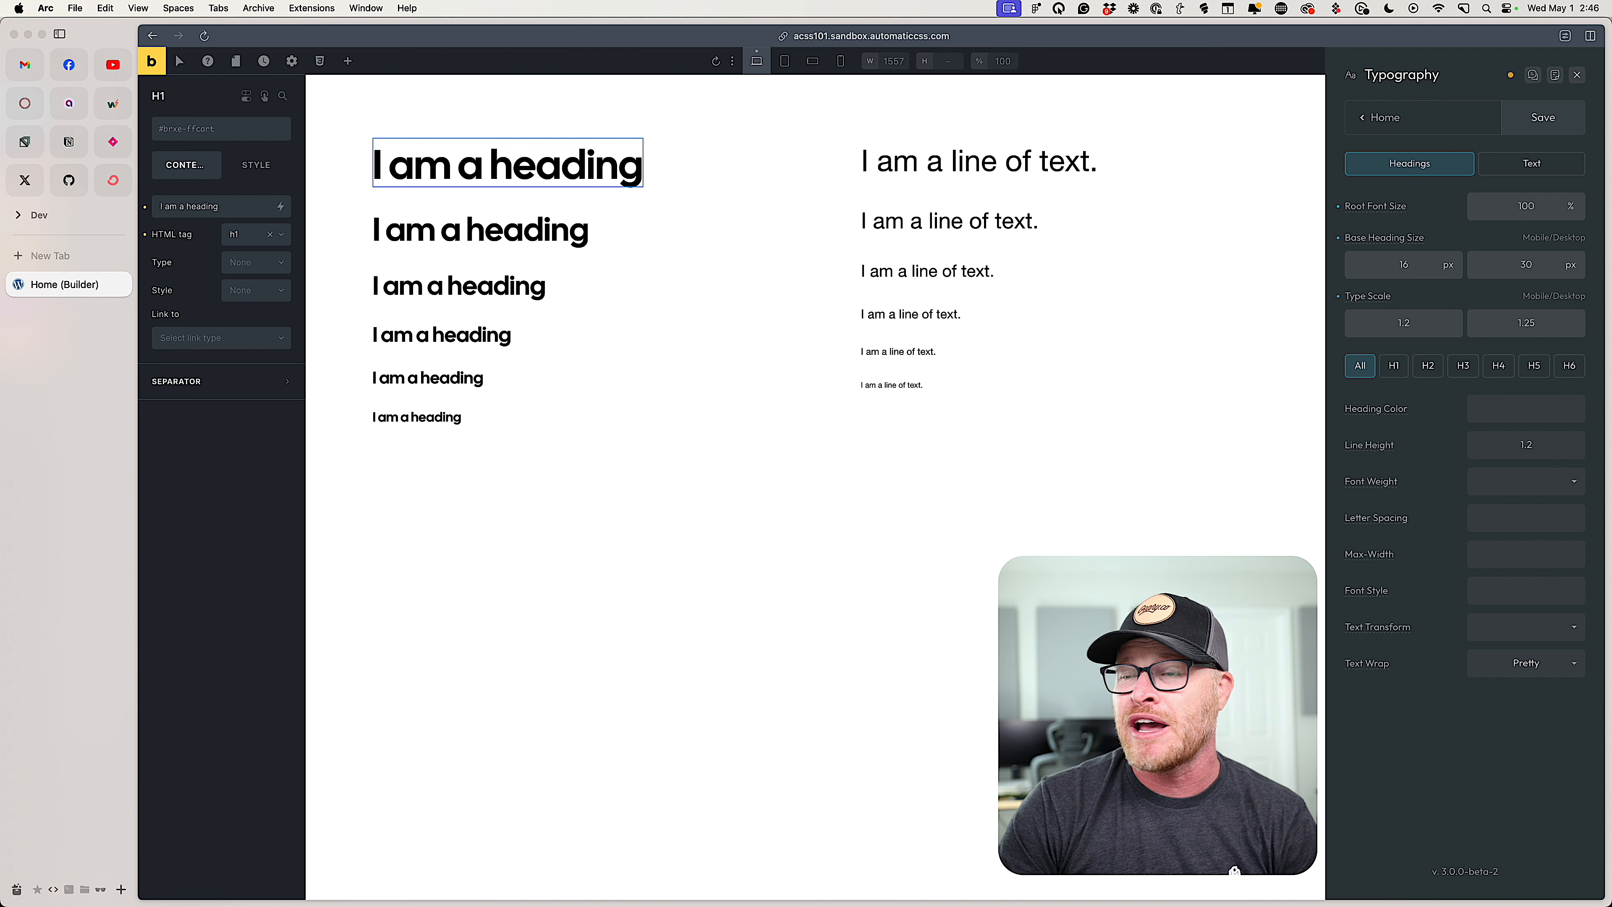
# - Lower the desktop heading type scale to 1.125, keeping the base heading size as it is
pyautogui.moveTo(1543, 263); pyautogui.dragTo(1505, 272)
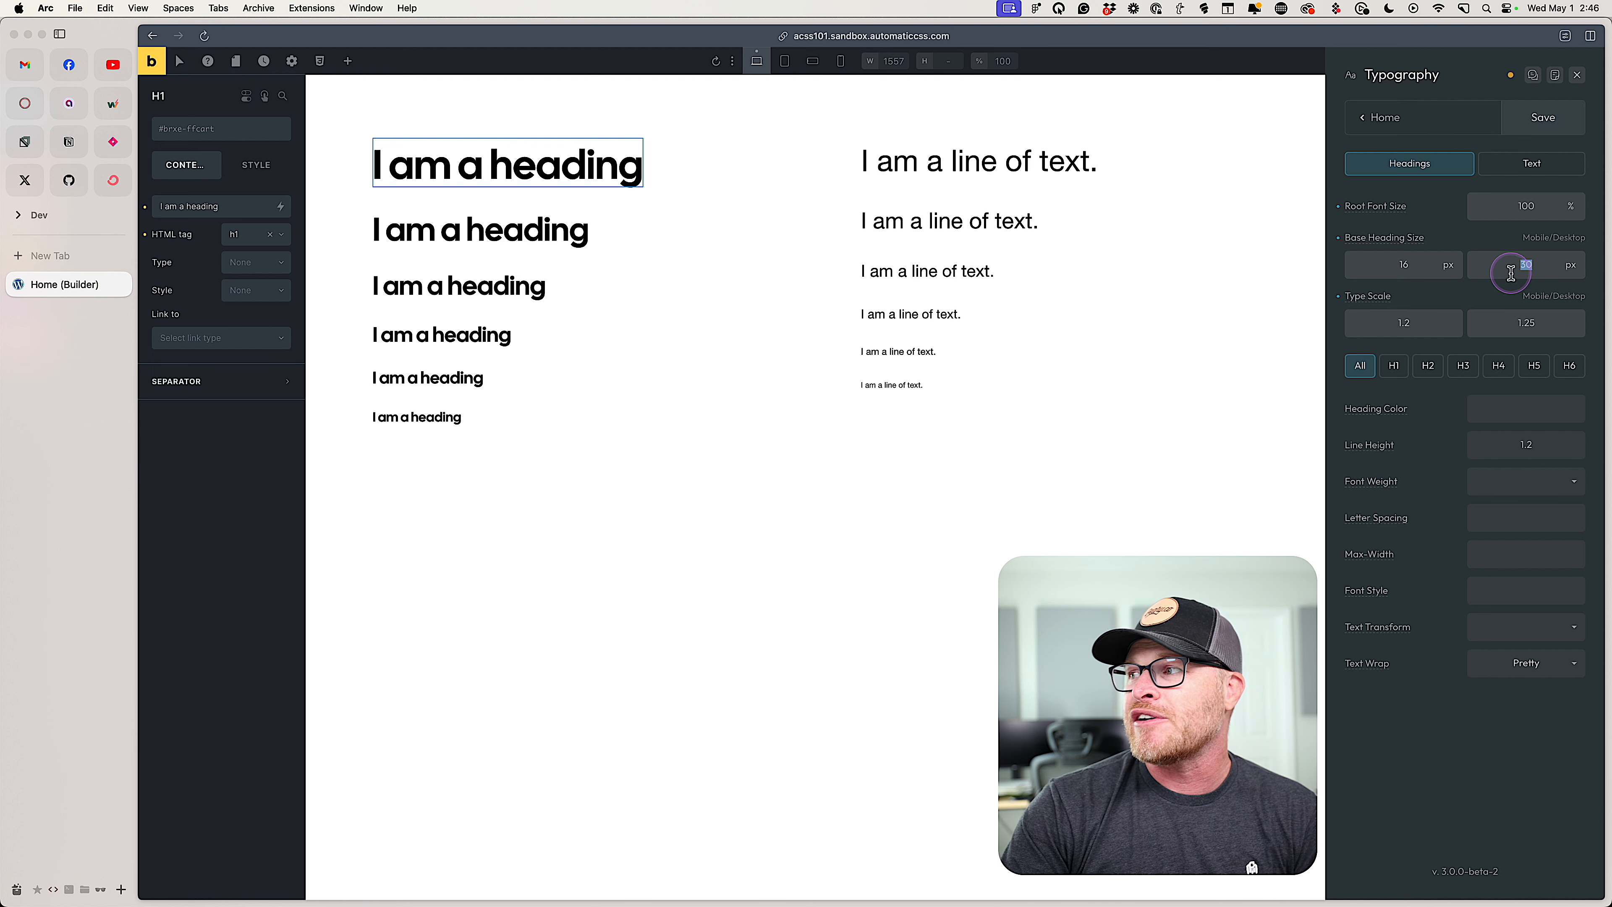
pyautogui.click(1539, 327)
pyautogui.press('BackSpace')
pyautogui.press('BackSpace')
pyautogui.write('125')
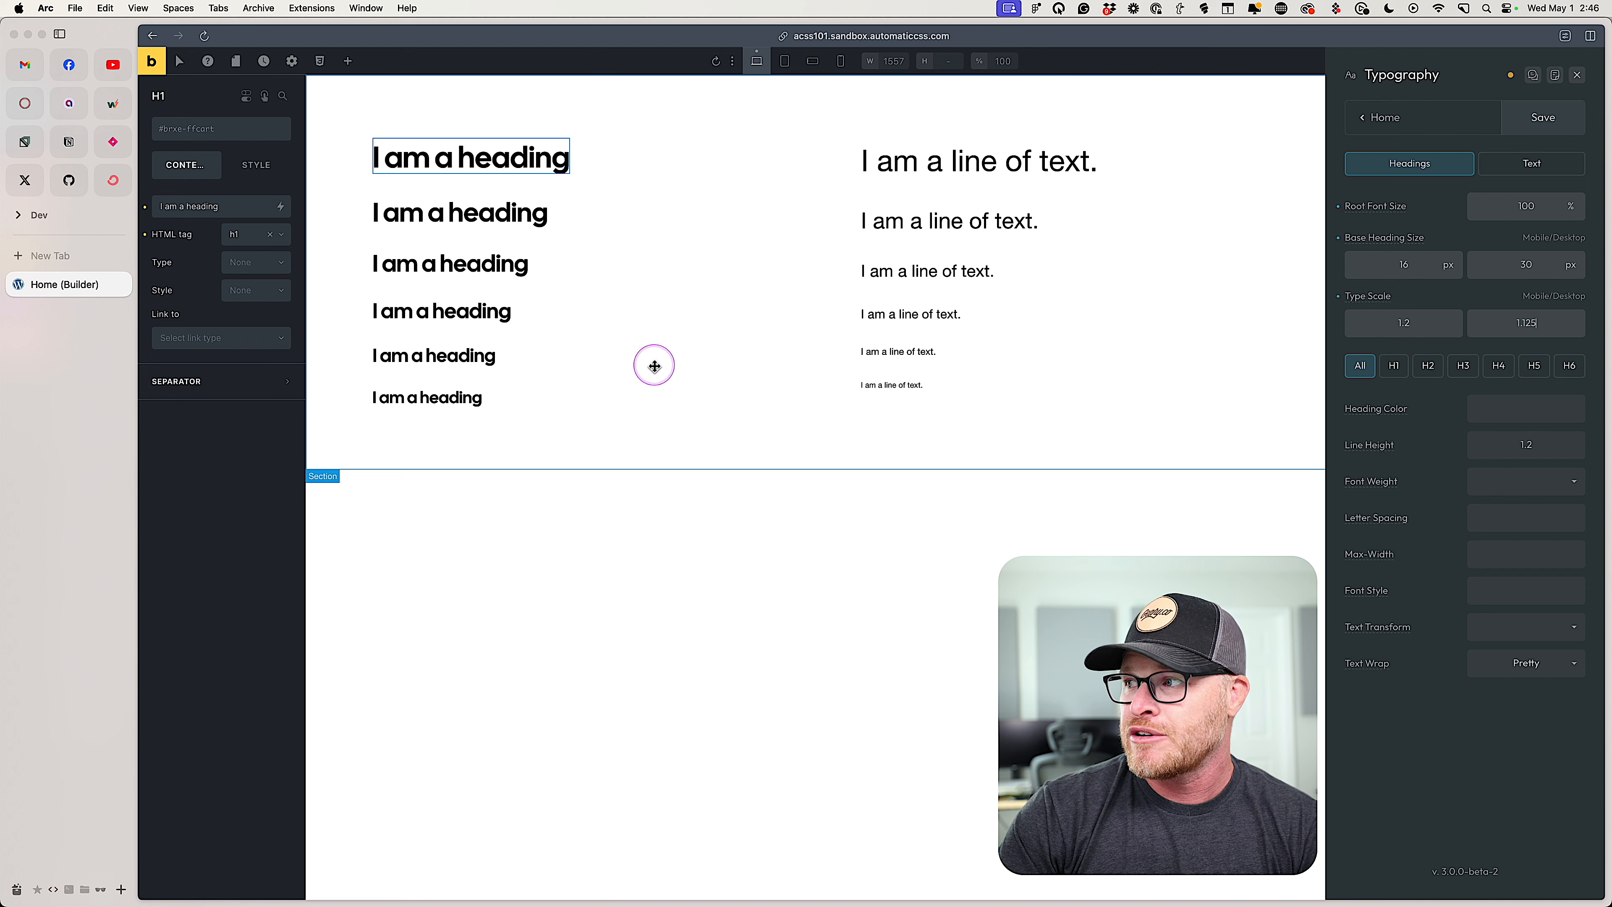
# - Set the desktop heading type scale to 1.333
pyautogui.press('Up')
pyautogui.press('Up')
pyautogui.press('Up')
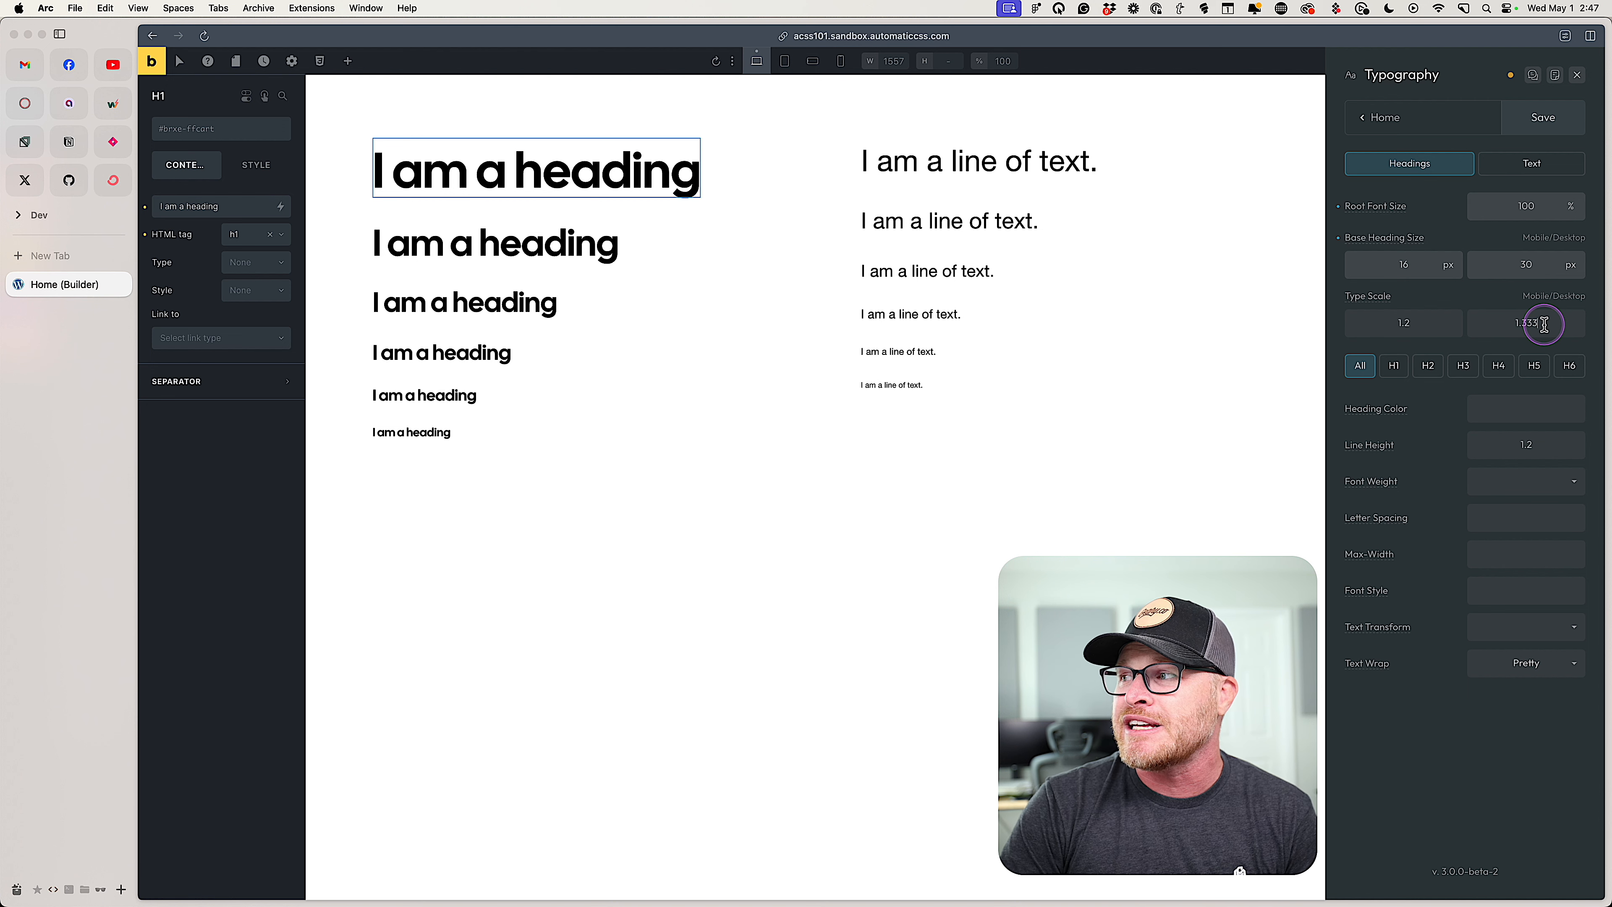
pyautogui.press('Up')
pyautogui.press('Down')
pyautogui.press('Down')
pyautogui.press('Up')
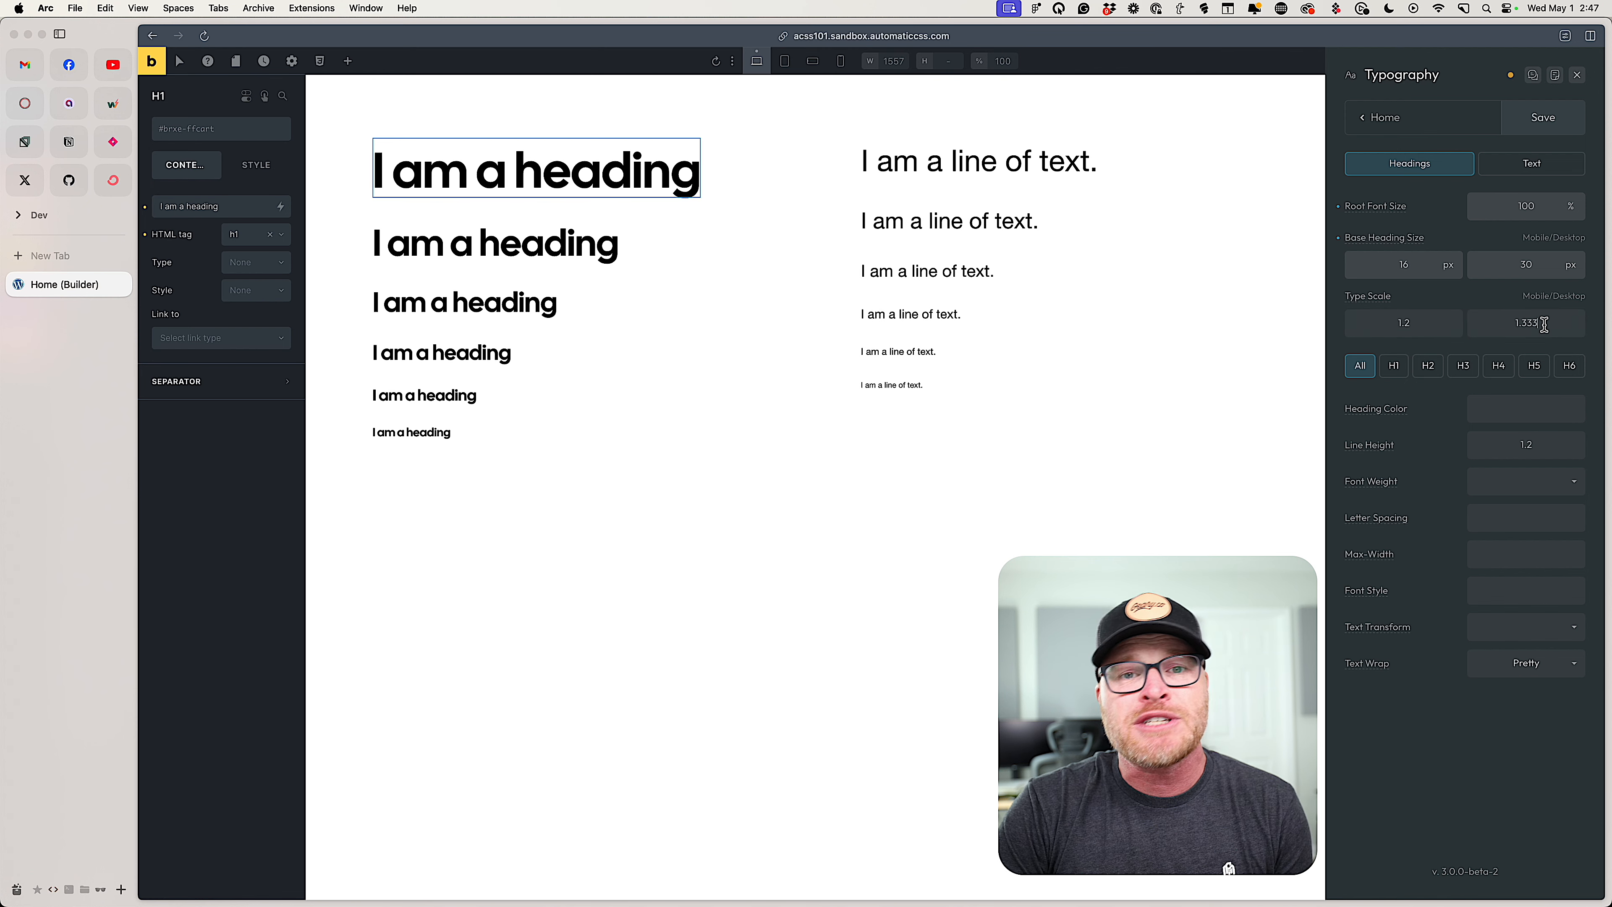
pyautogui.press('Up')
pyautogui.press('Down')
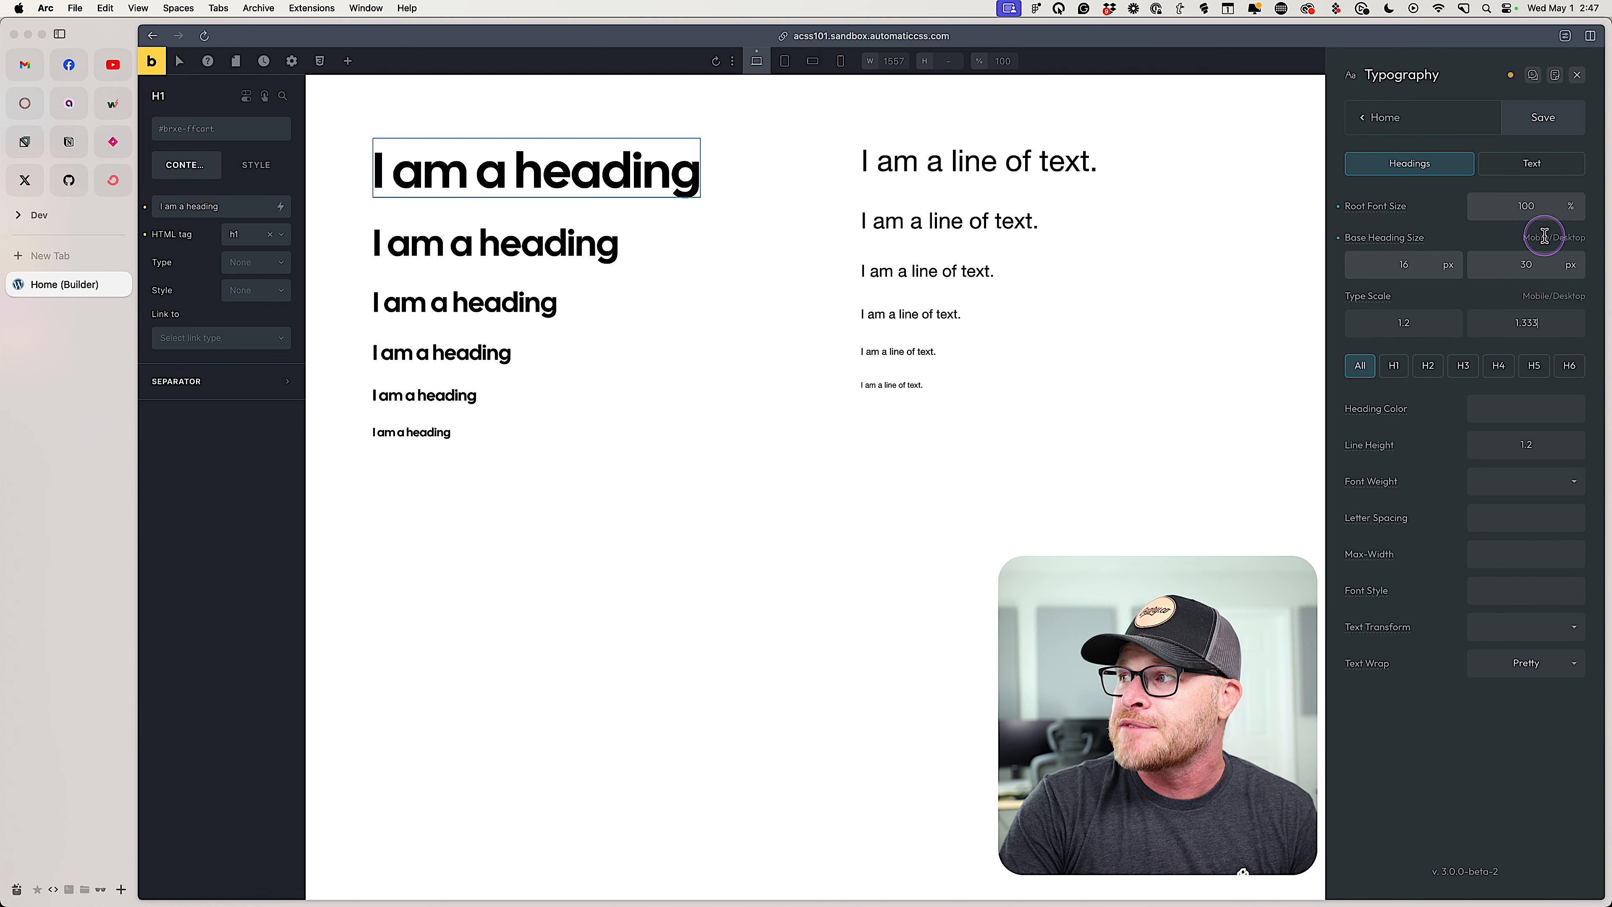
# - Review the mobile and desktop values of the base heading size and the mobile type scale
pyautogui.moveTo(1549, 265); pyautogui.dragTo(1506, 265)
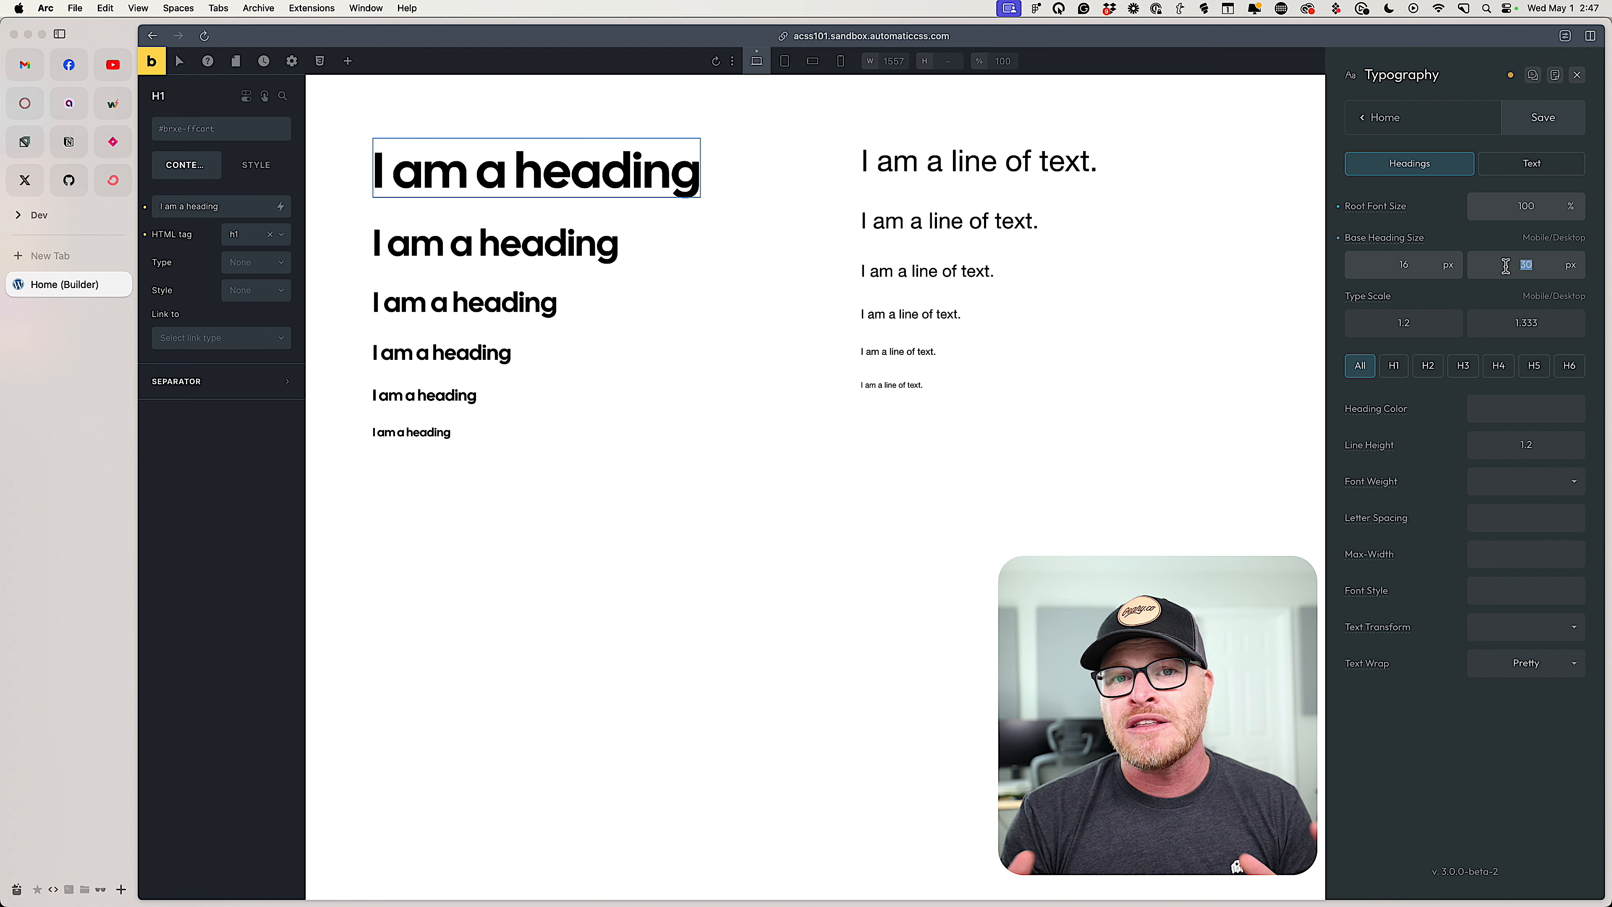
pyautogui.click(1385, 263)
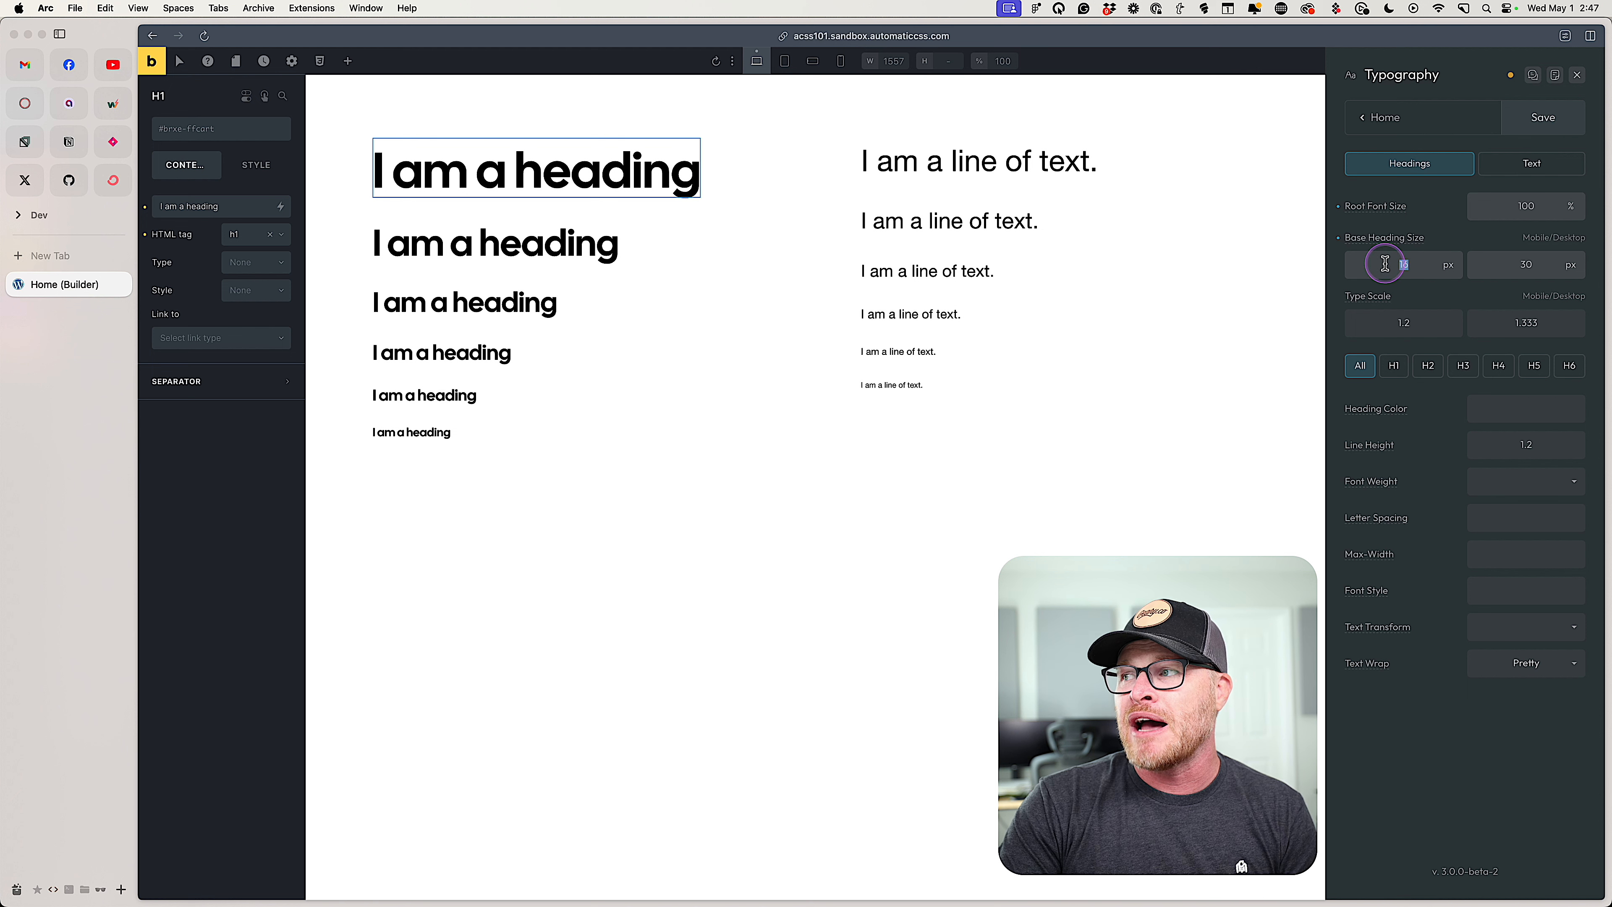
pyautogui.click(1389, 322)
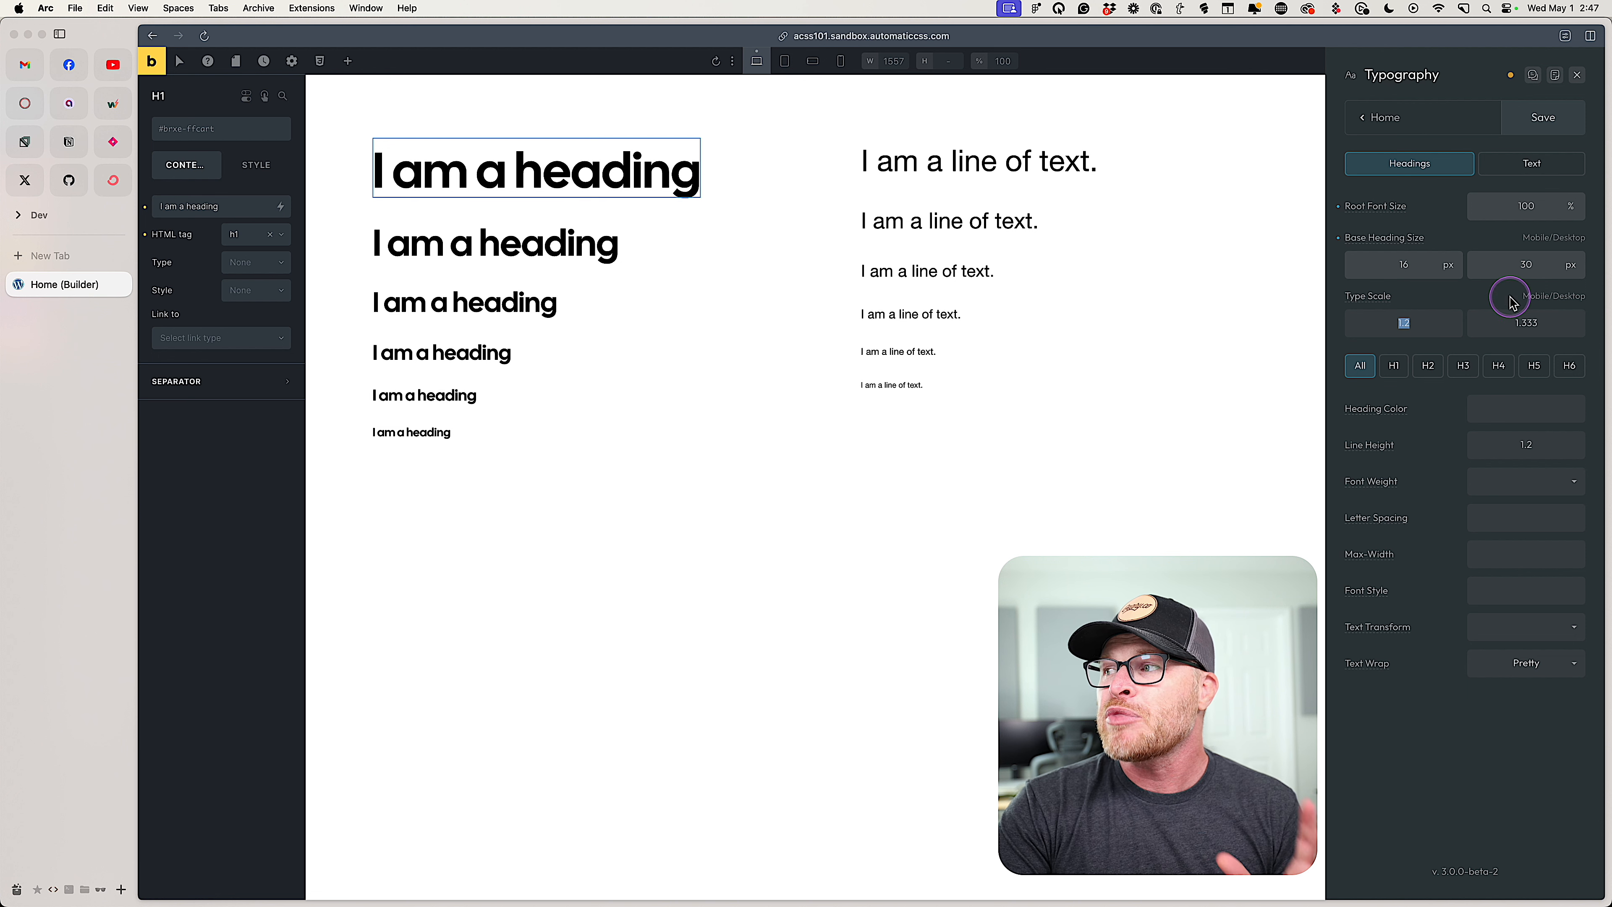
pyautogui.click(1527, 264)
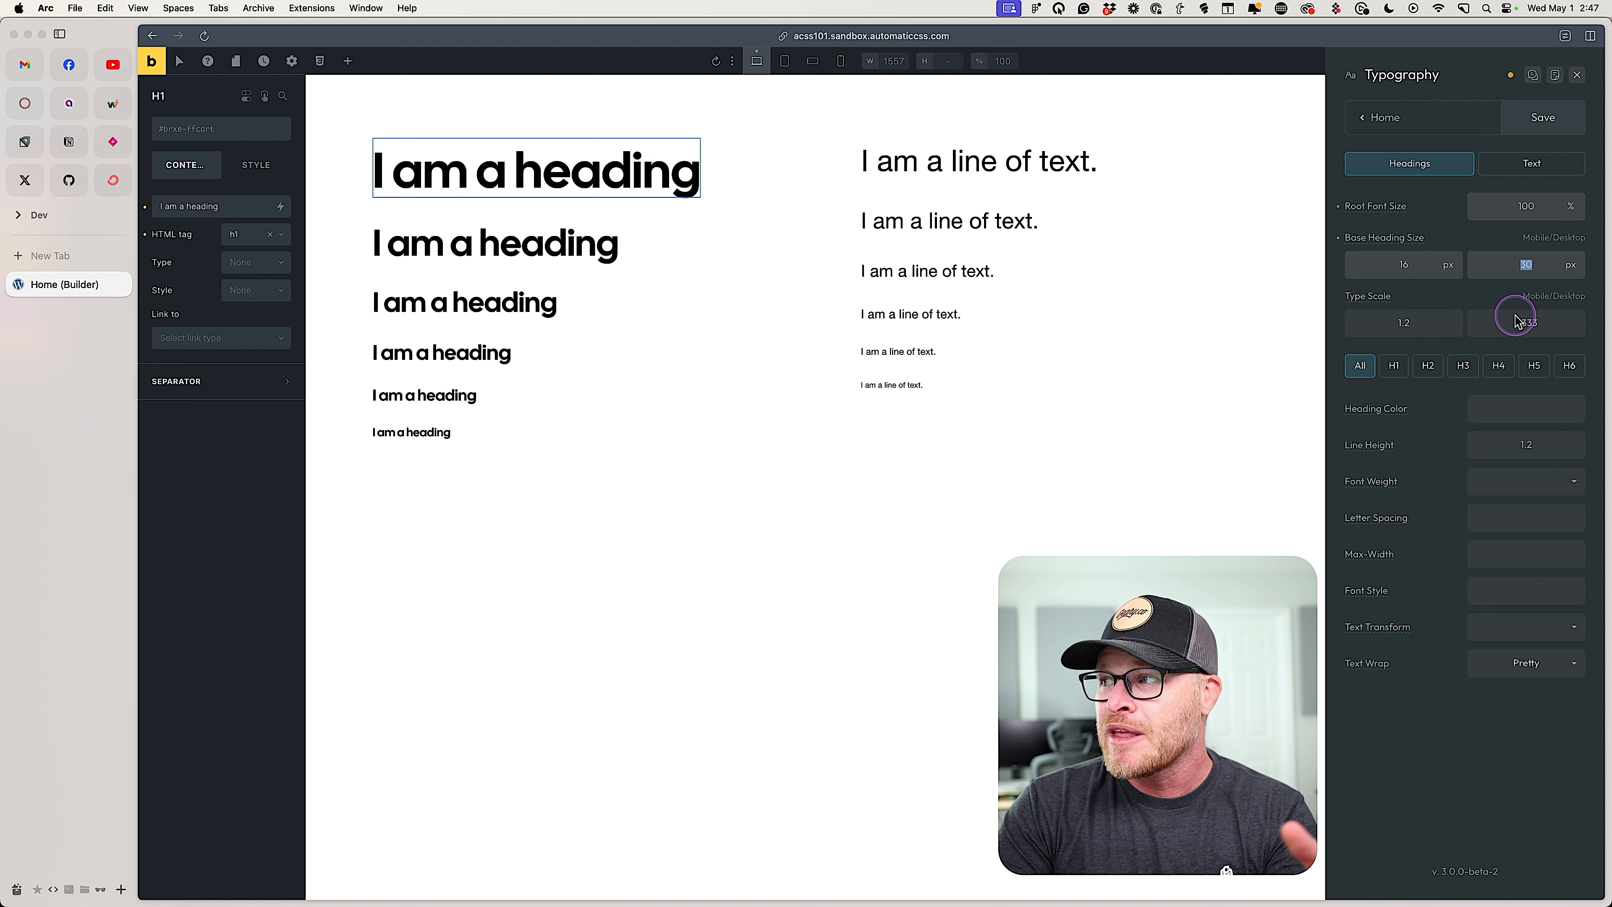
pyautogui.click(1406, 264)
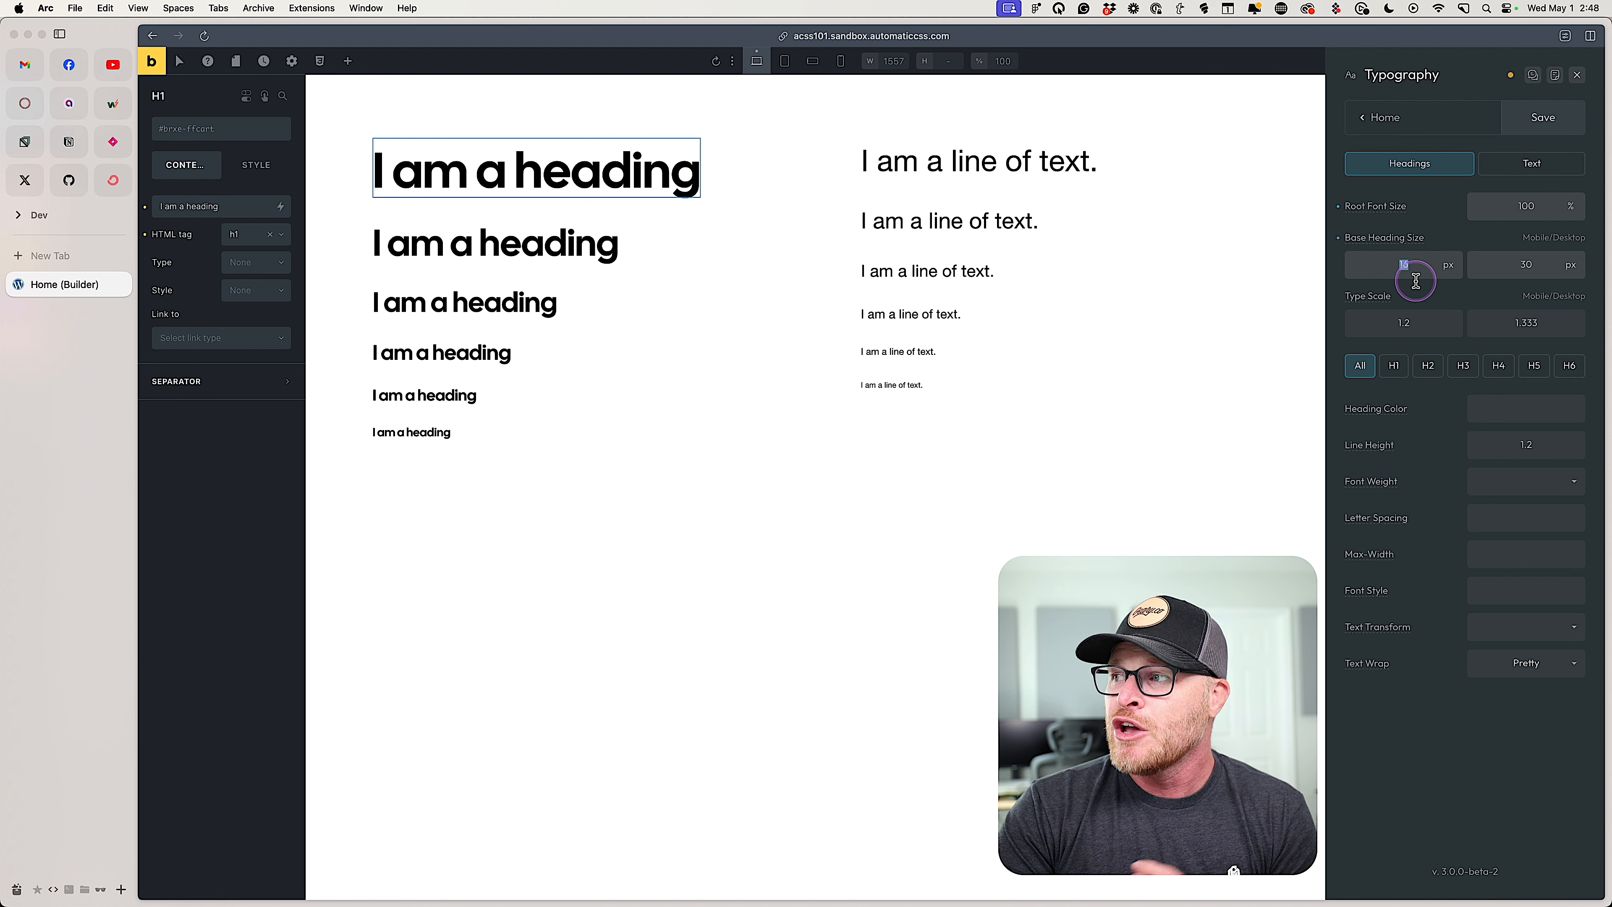
pyautogui.moveTo(1543, 266); pyautogui.dragTo(1494, 265)
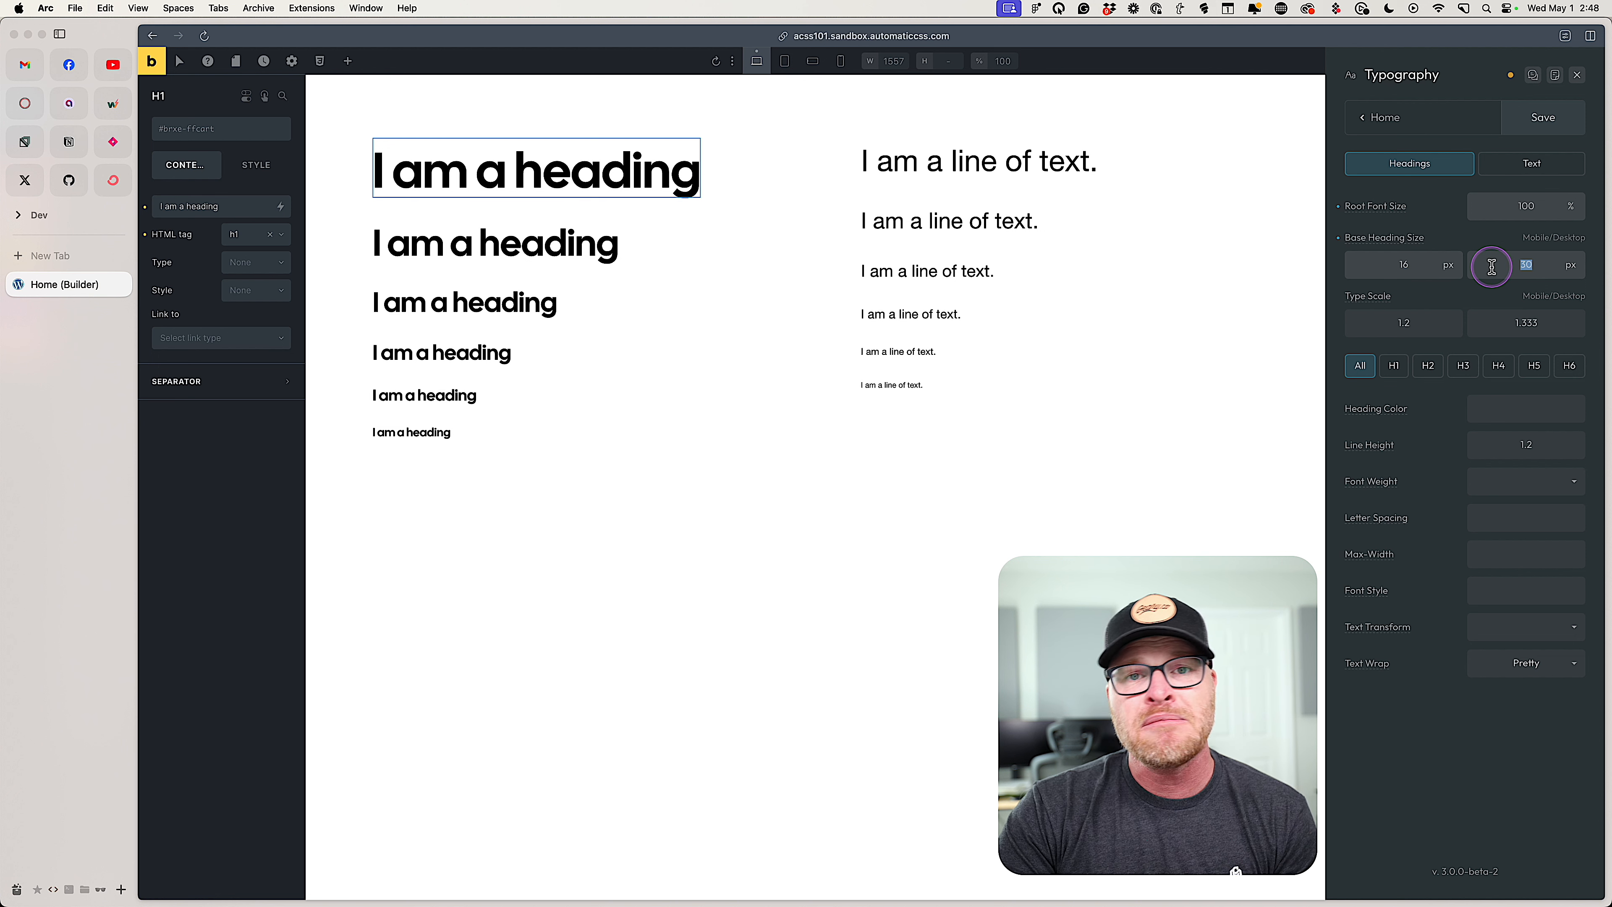
# - Try a desktop heading type scale of 2 and compare it with the mobile scale
pyautogui.moveTo(1558, 323); pyautogui.dragTo(1487, 323)
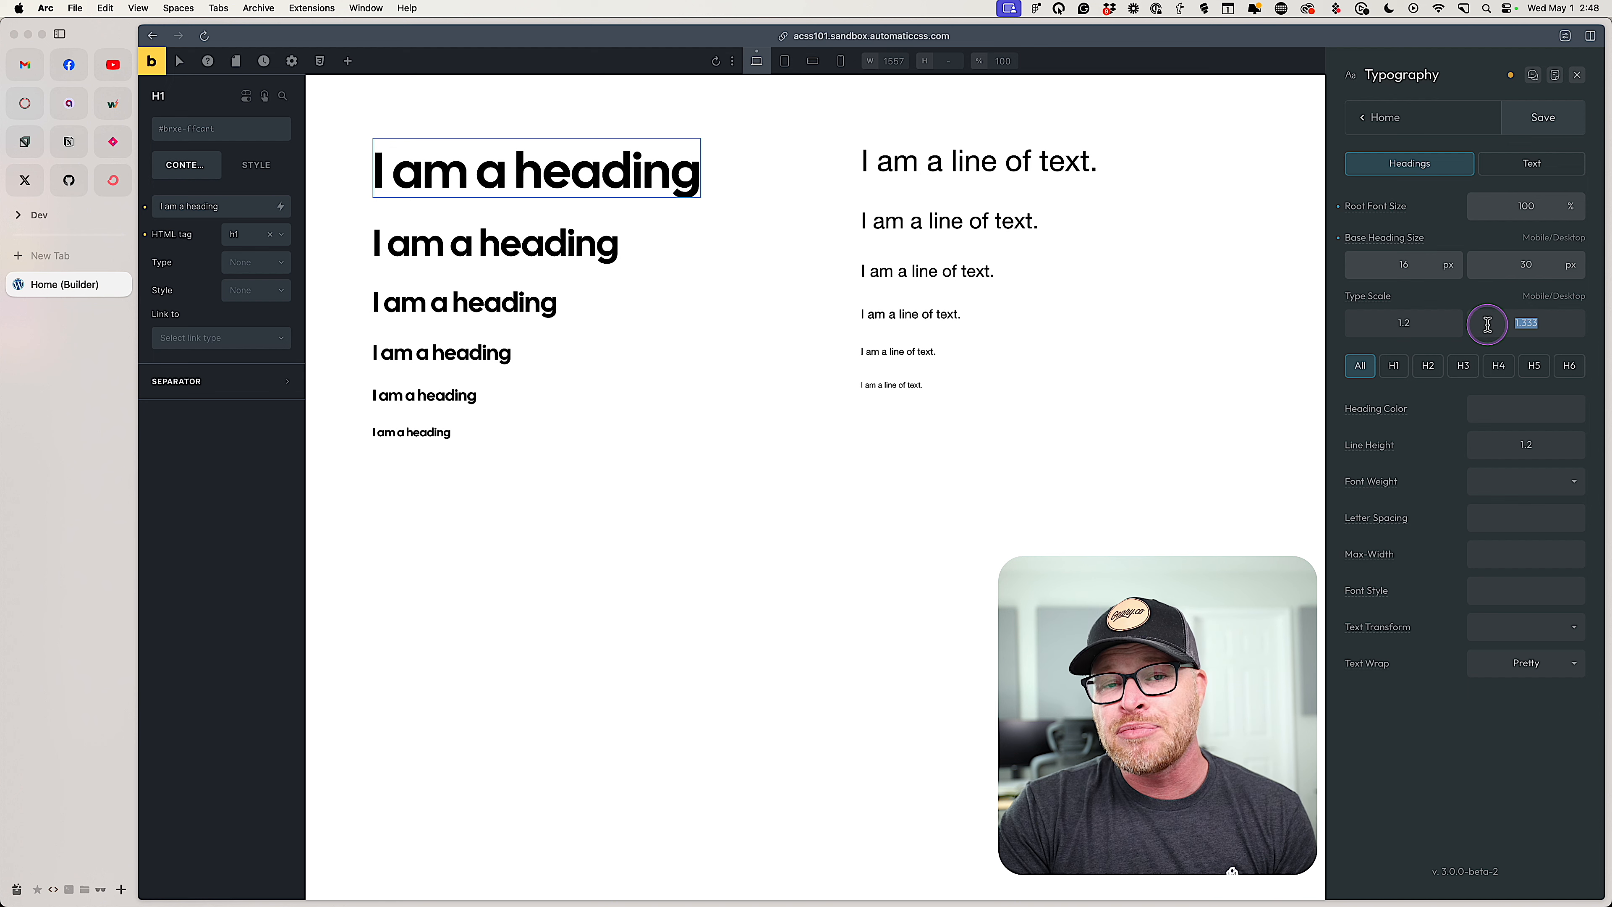
pyautogui.write('2')
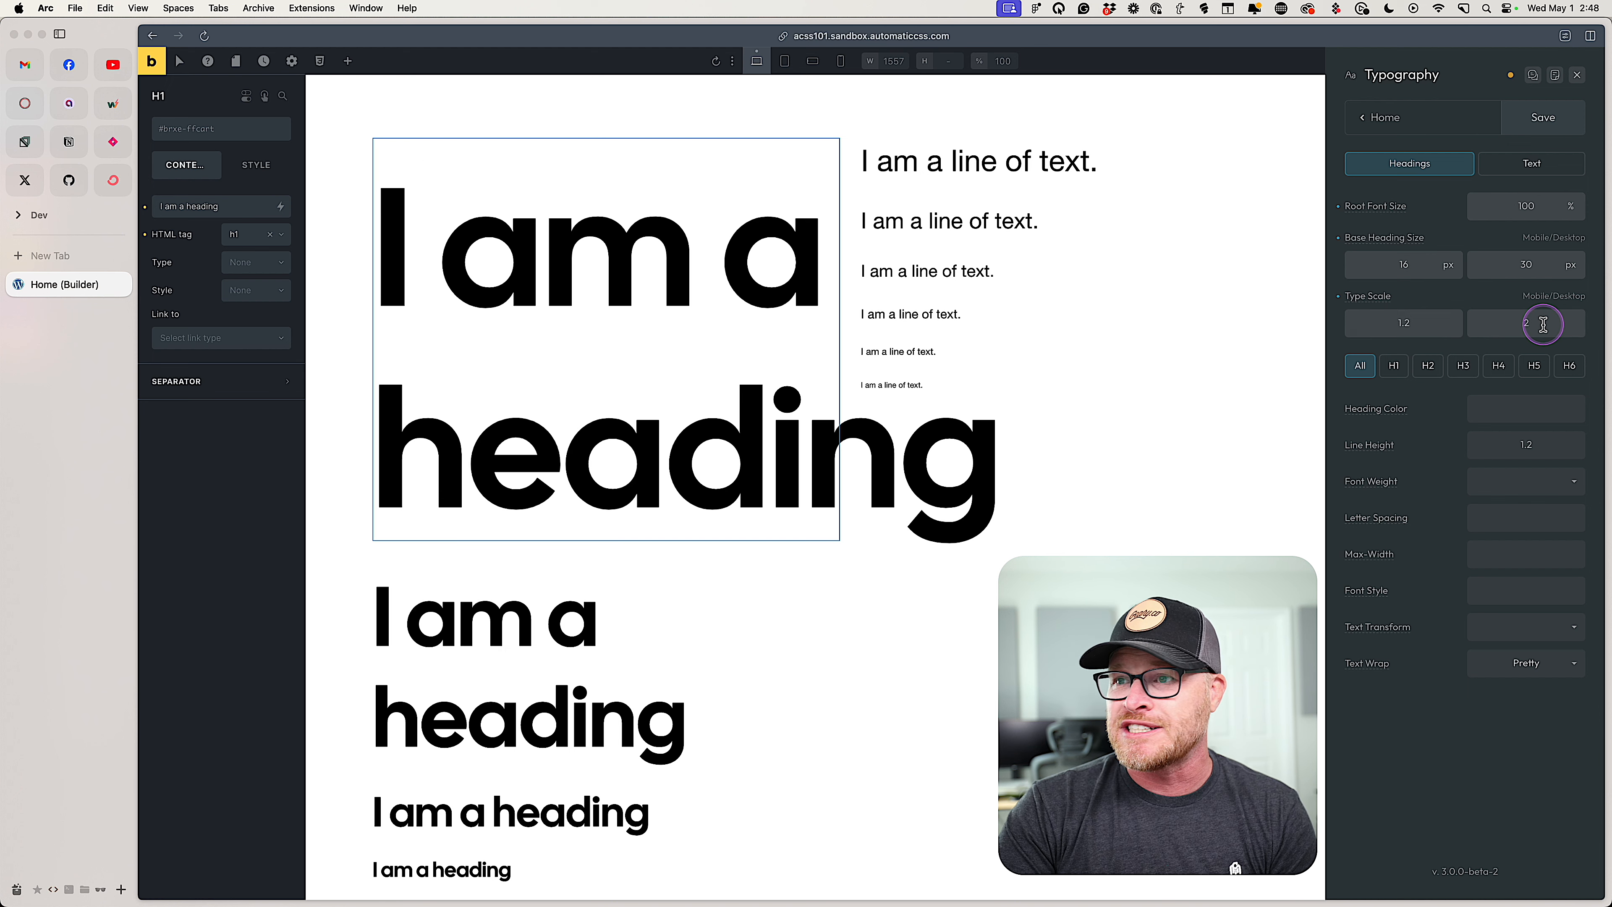
pyautogui.moveTo(1419, 323); pyautogui.dragTo(1391, 323)
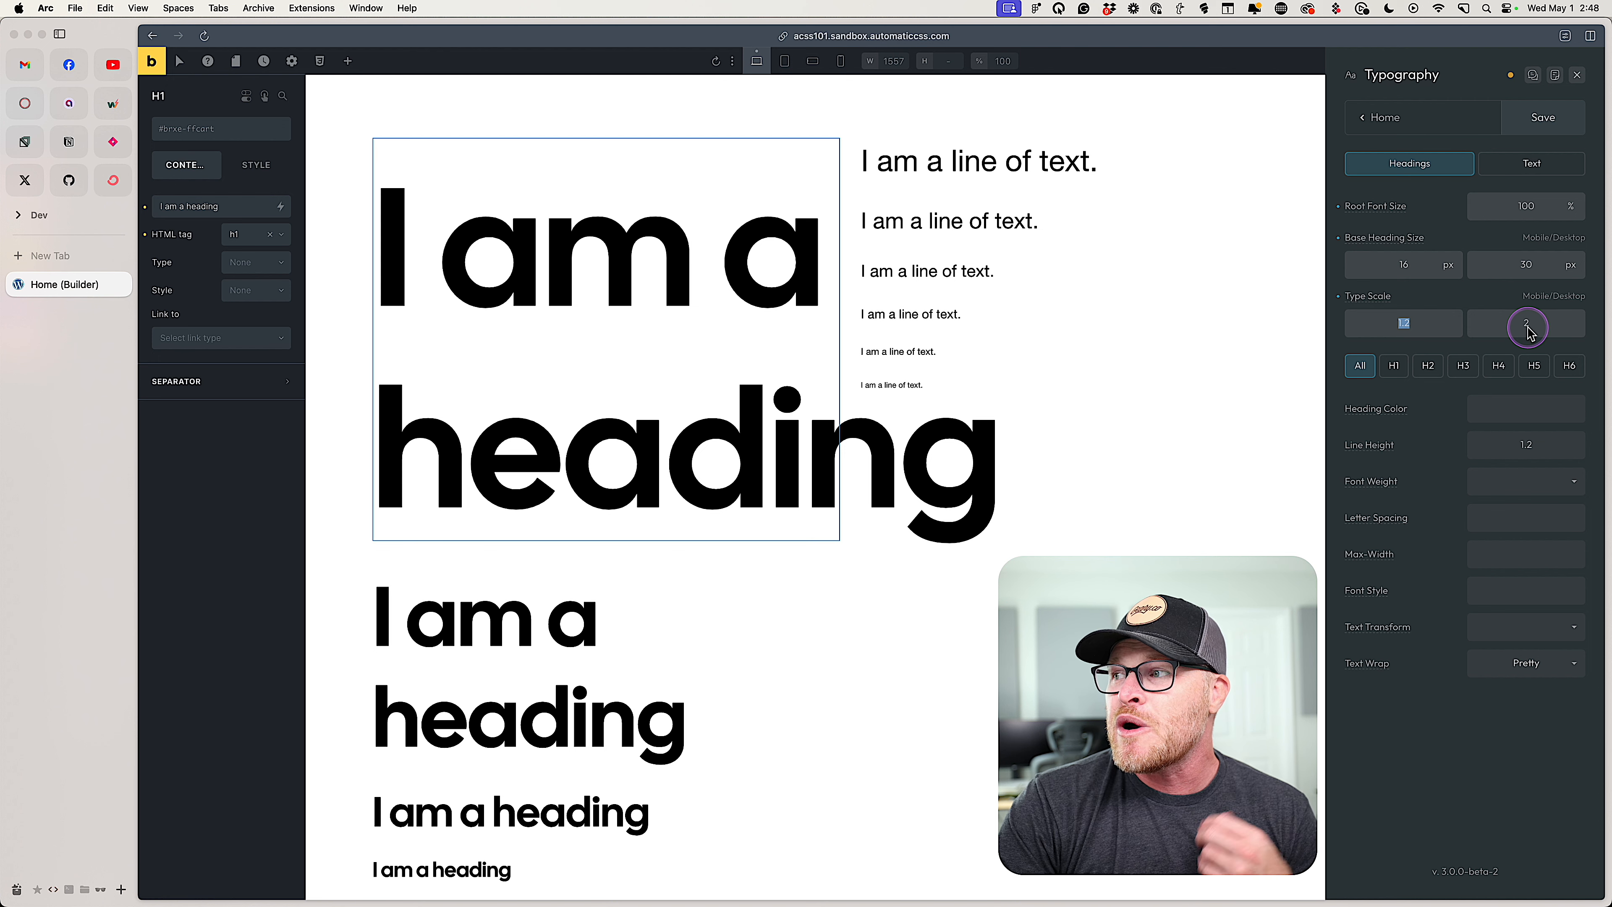
pyautogui.click(1546, 325)
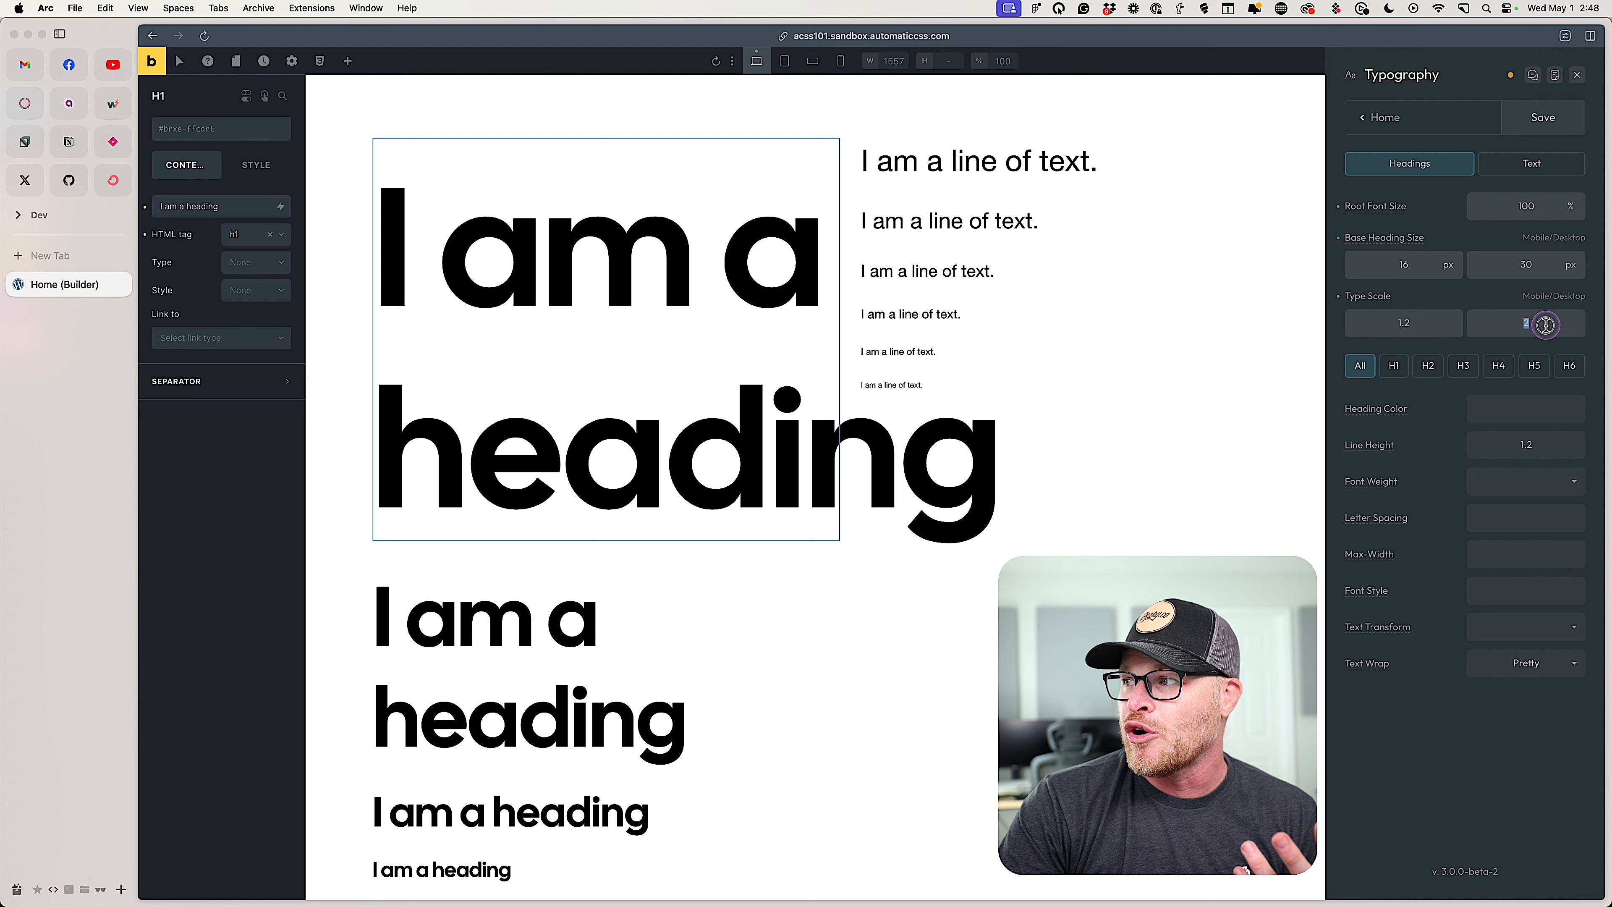
# - Reset the heading type scale and base heading size to their defaults, and open the text typography settings
pyautogui.click(1338, 296)
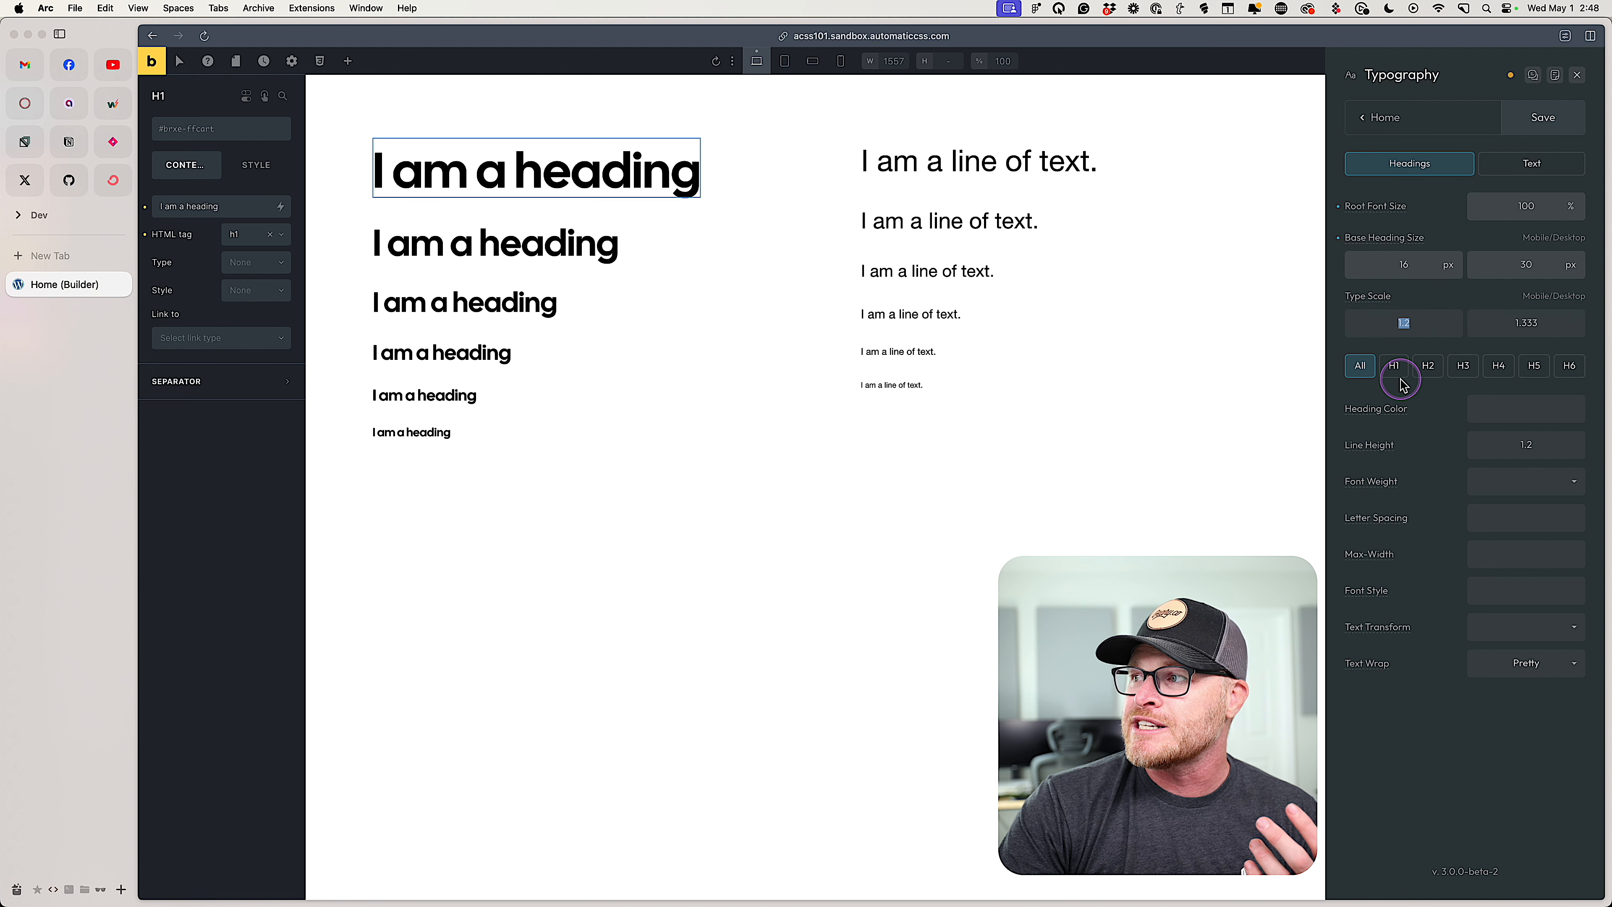
pyautogui.click(1337, 238)
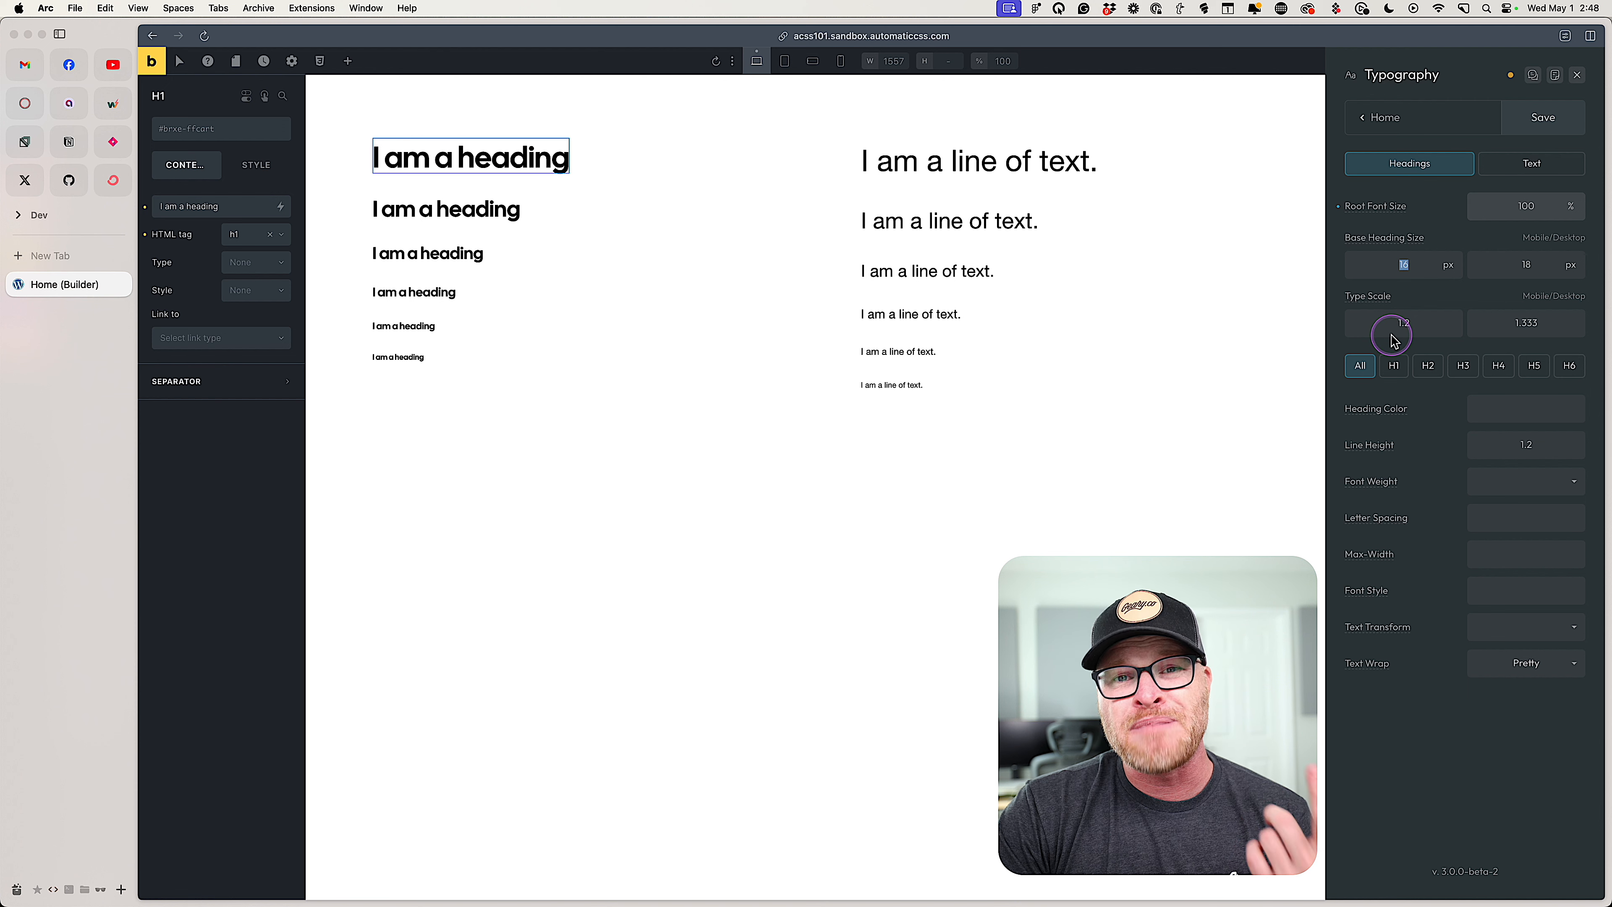
pyautogui.click(1506, 165)
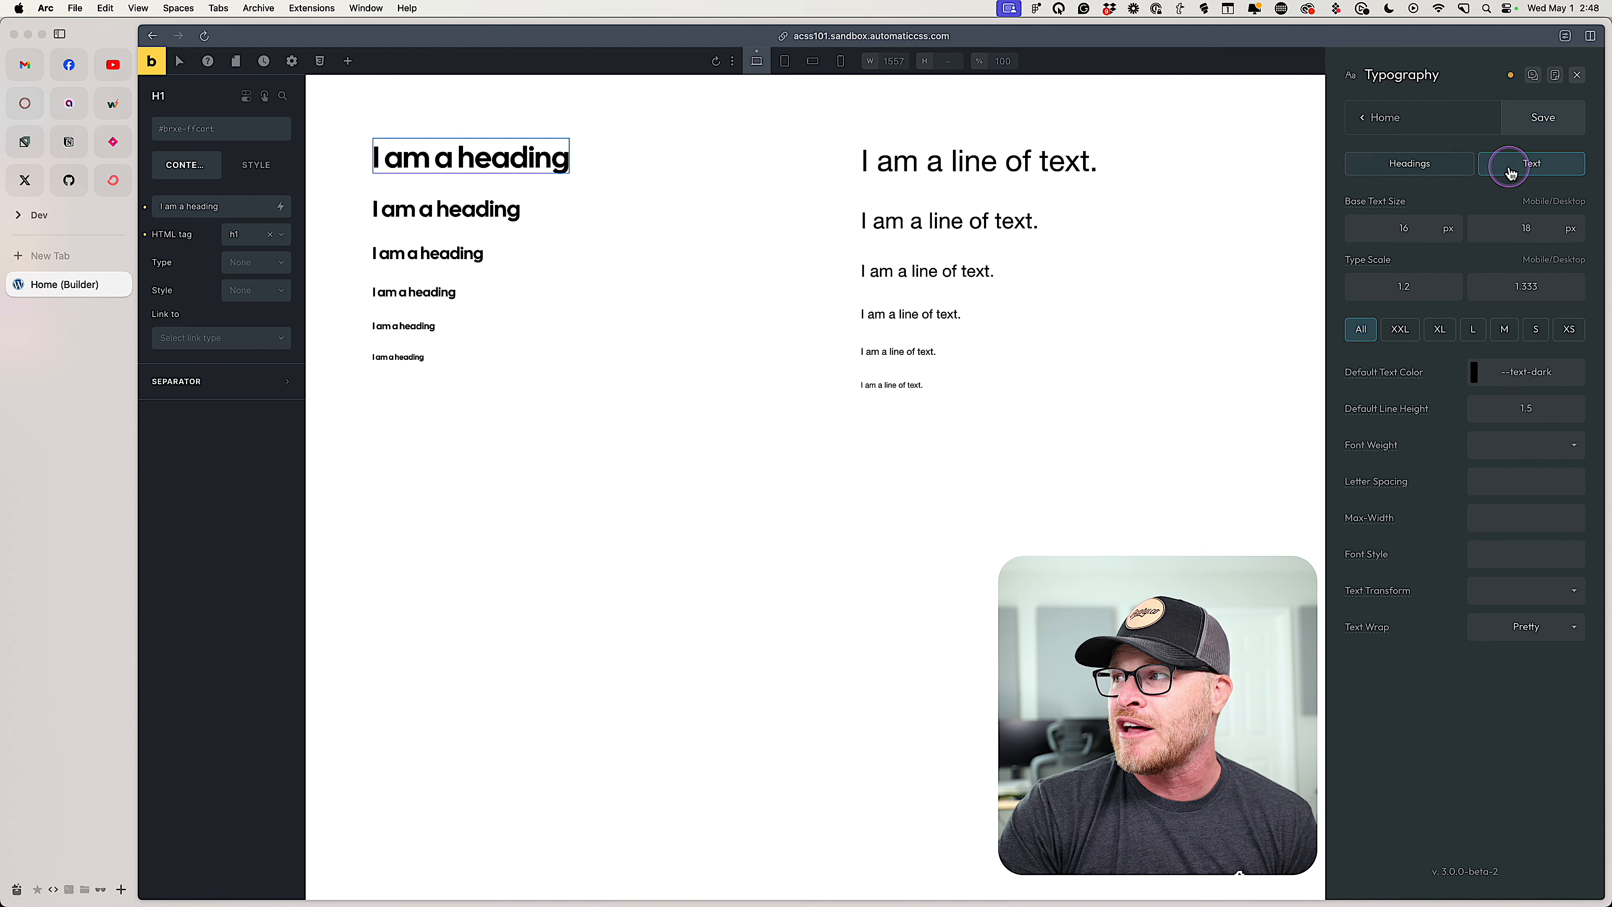